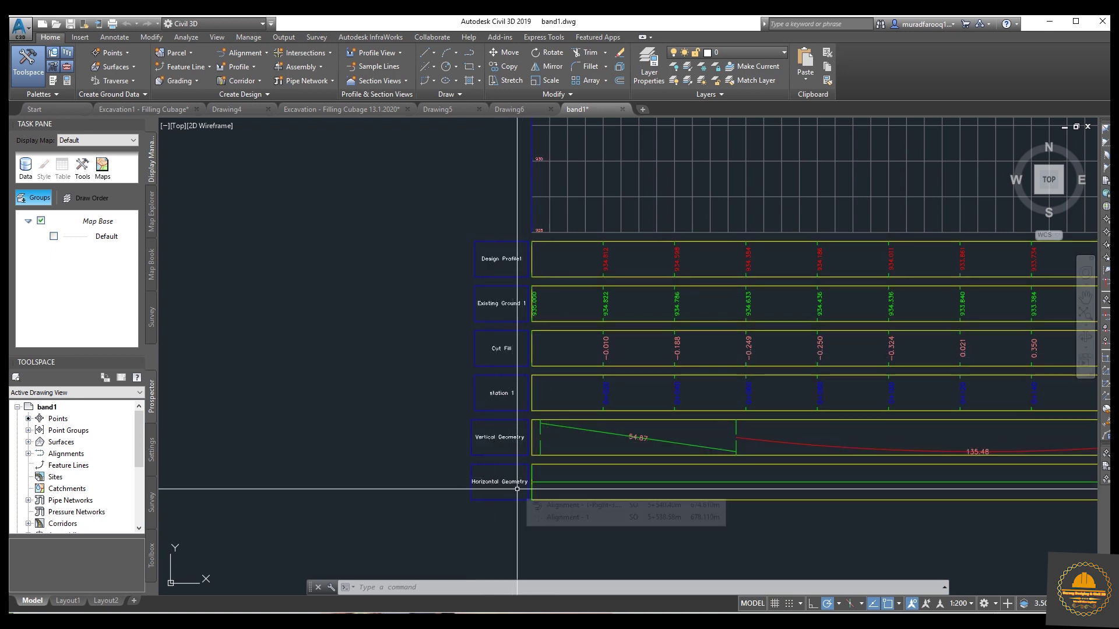
Step: Examine the profile view with its data bands, and the corridor's course over the surface contours in plan
scroll(517, 489, "down", 5)
middle_click_drag(640, 408, 664, 378)
scroll(658, 402, "up", 8)
scroll(656, 381, "down", 6)
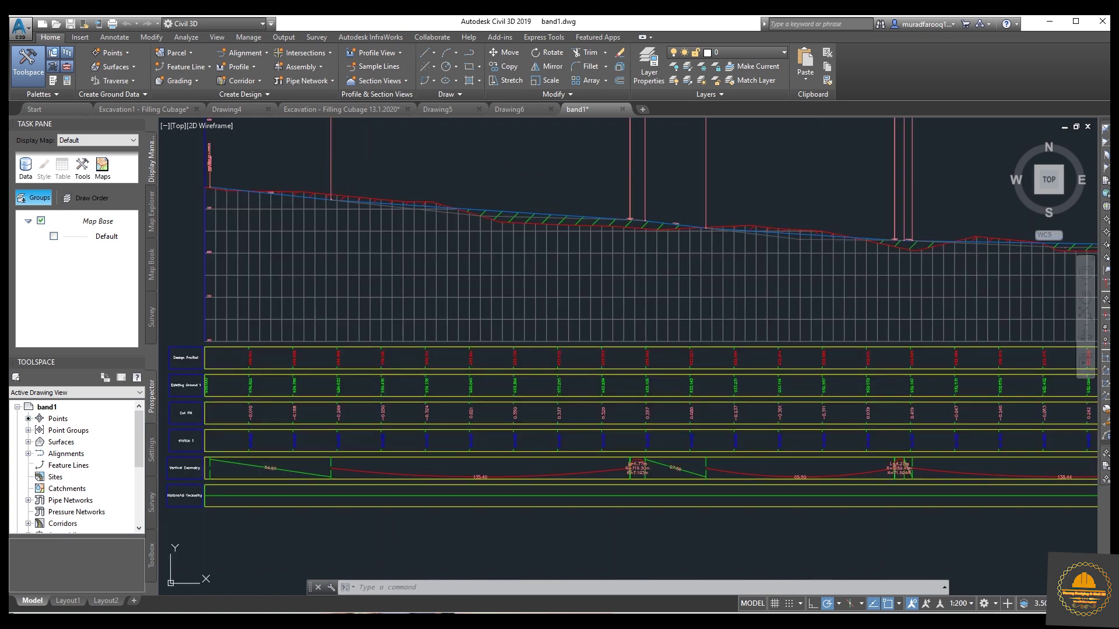
scroll(789, 236, "down", 4)
middle_click_drag(789, 236, 780, 259)
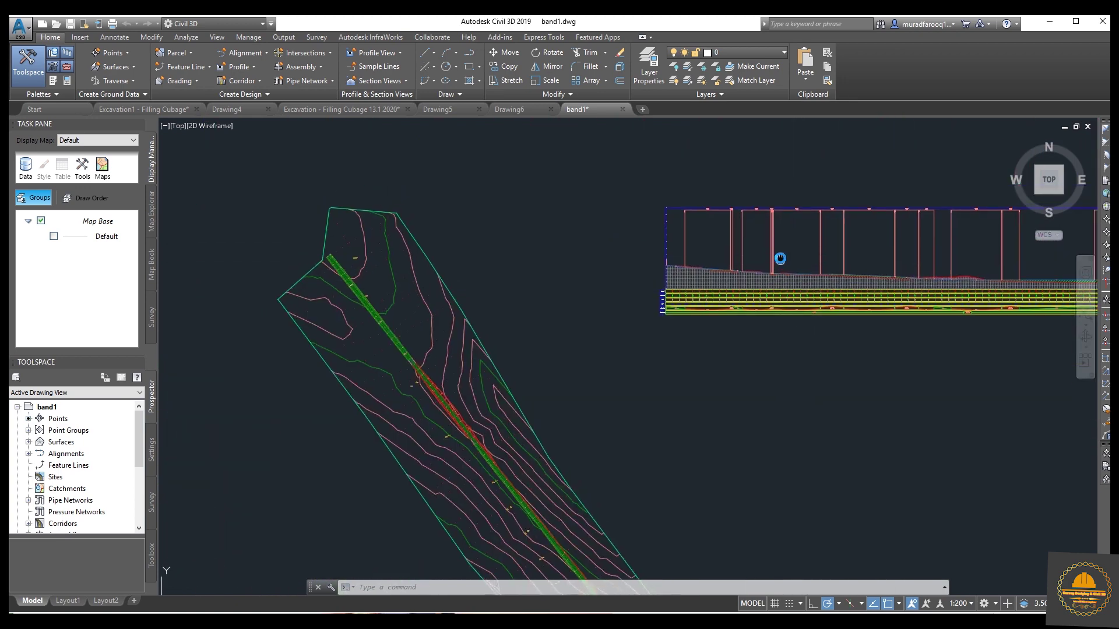
scroll(532, 204, "up", 5)
middle_click_drag(492, 282, 392, 263)
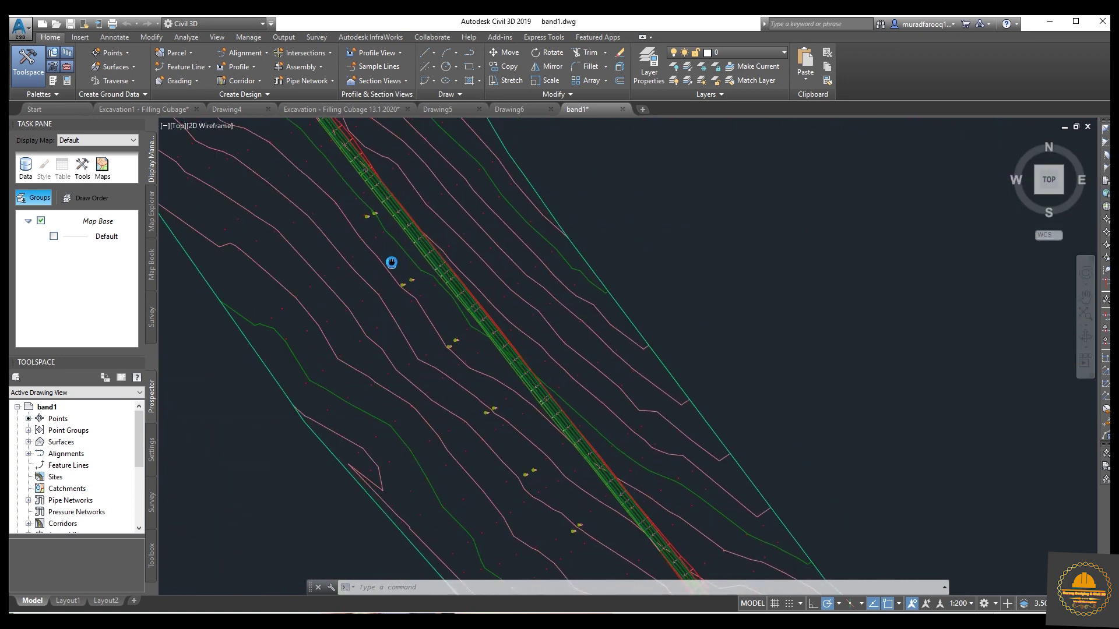
scroll(440, 279, "up", 6)
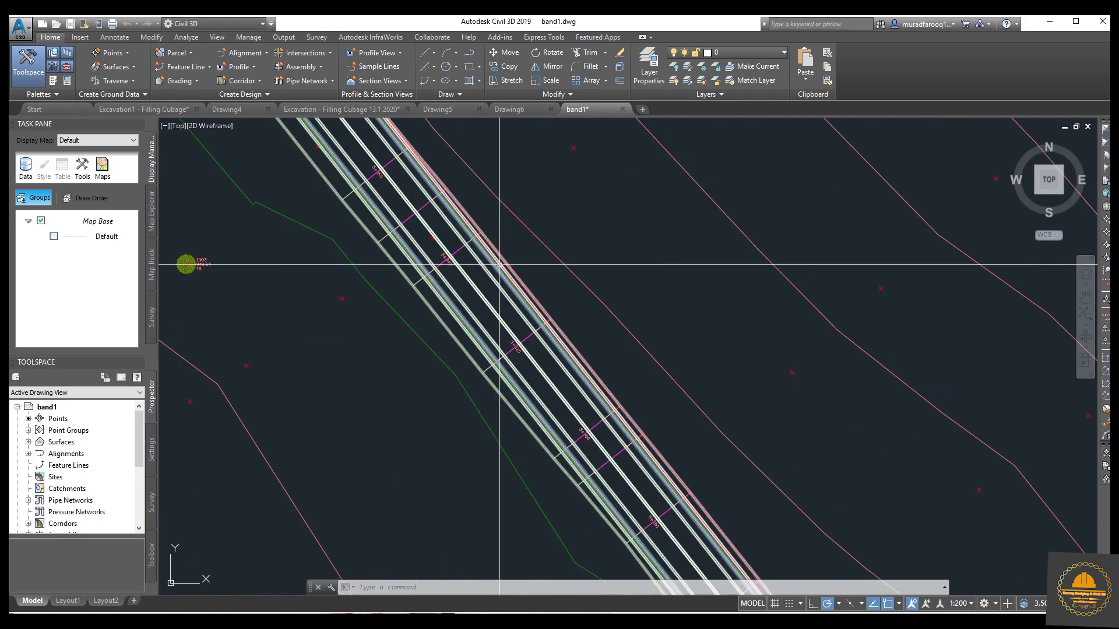
scroll(507, 287, "up", 3)
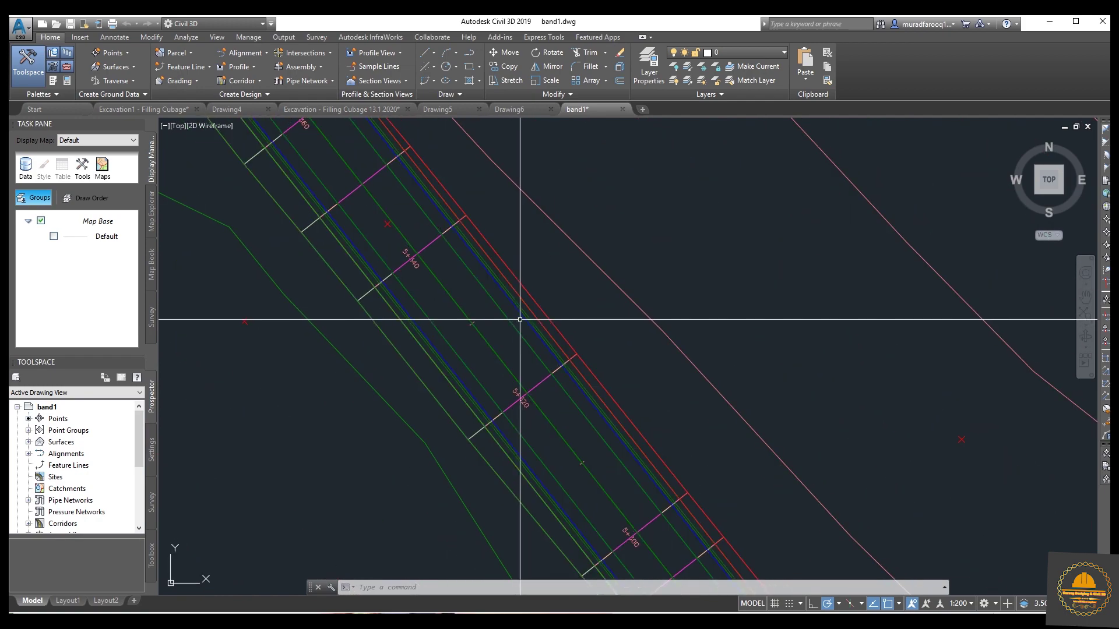
left_click(524, 318)
scroll(524, 318, "down", 5)
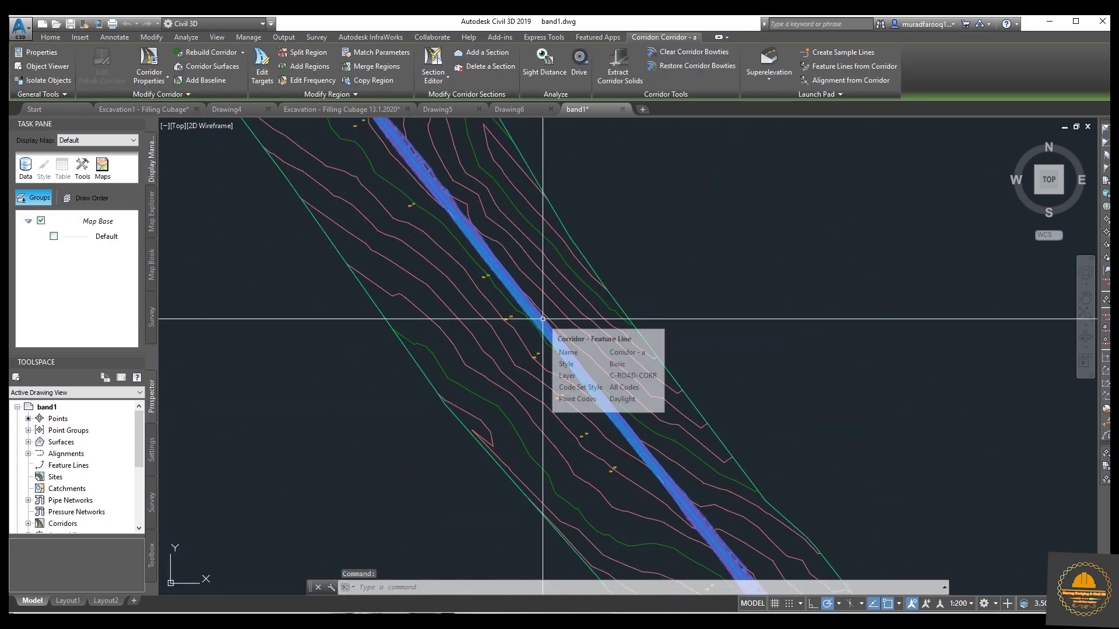
scroll(551, 310, "down", 5)
key("Escape")
scroll(612, 278, "up", 3)
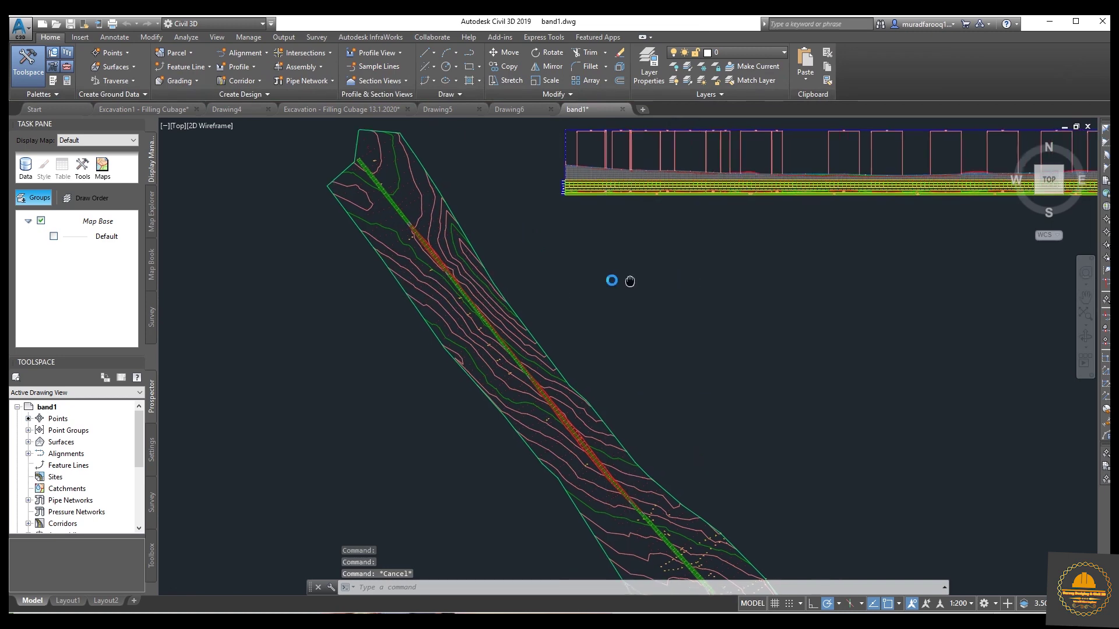
Step: Examine the road assembly's cross-section with its pavement layers and side slopes
scroll(619, 320, "down", 5)
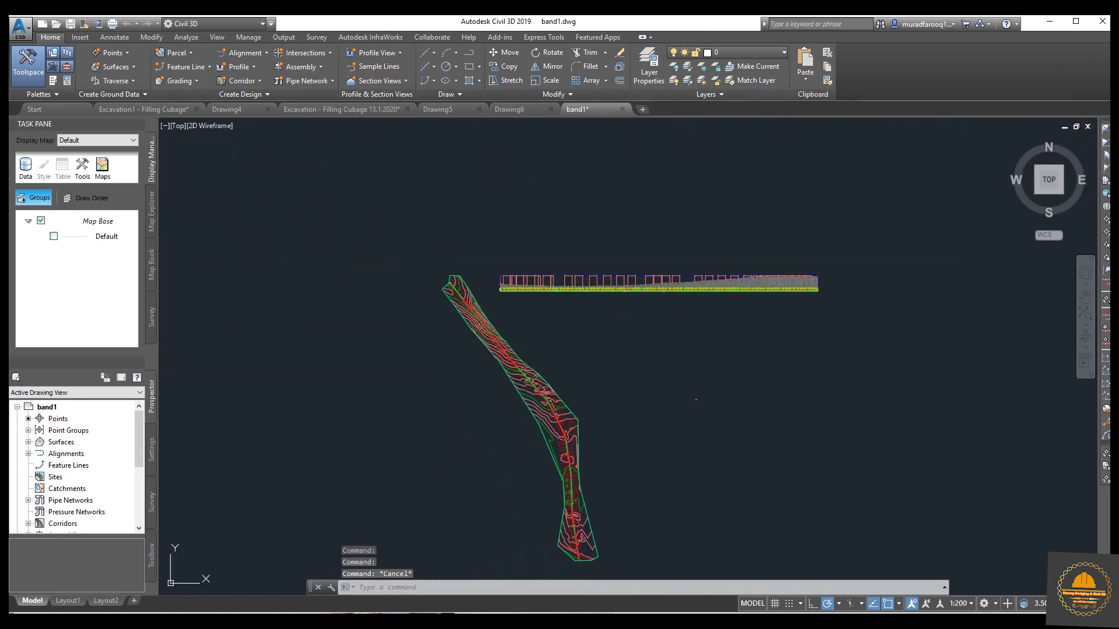
scroll(609, 349, "down", 5)
scroll(524, 295, "up", 6)
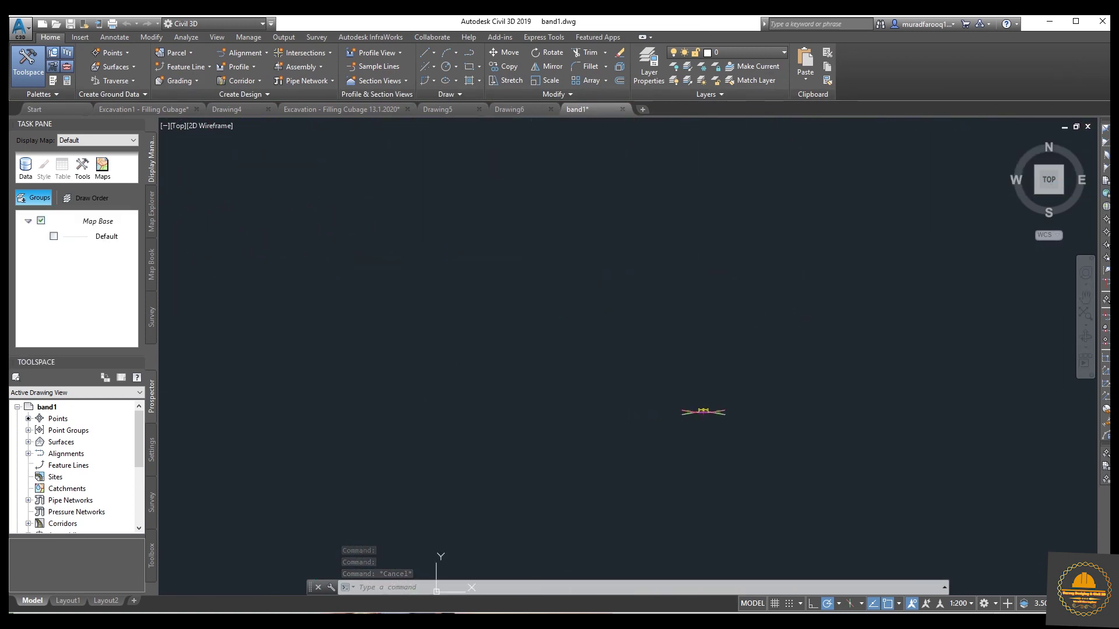
scroll(744, 267, "up", 4)
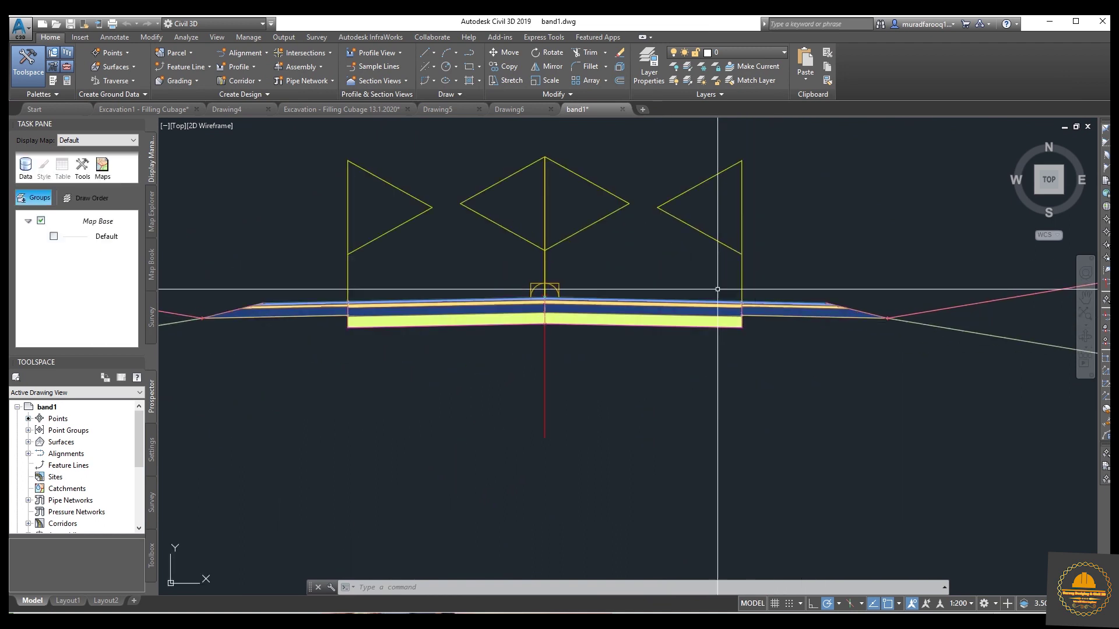
scroll(699, 297, "down", 2)
scroll(687, 317, "down", 4)
middle_click_drag(634, 308, 790, 242)
scroll(599, 309, "down", 4)
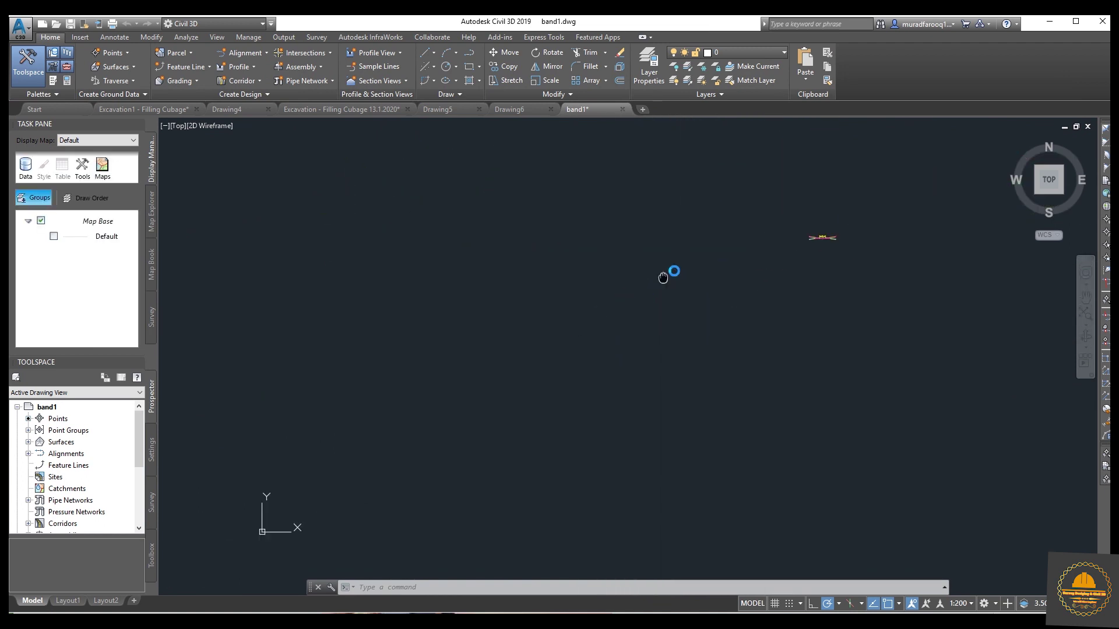
Step: Examine the corridor's feature lines and section lines in plan, then its full extent alongside the profile view
middle_click_drag(515, 362, 631, 307)
scroll(512, 320, "up", 3)
scroll(412, 312, "up", 3)
scroll(476, 331, "up", 2)
scroll(548, 325, "up", 1)
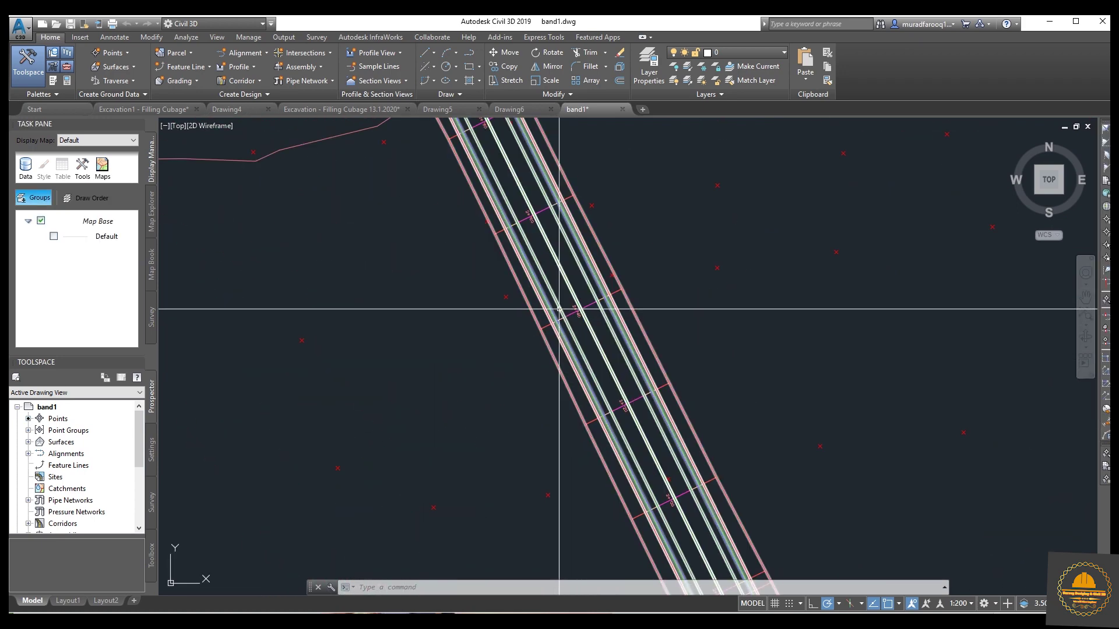
left_click(552, 309)
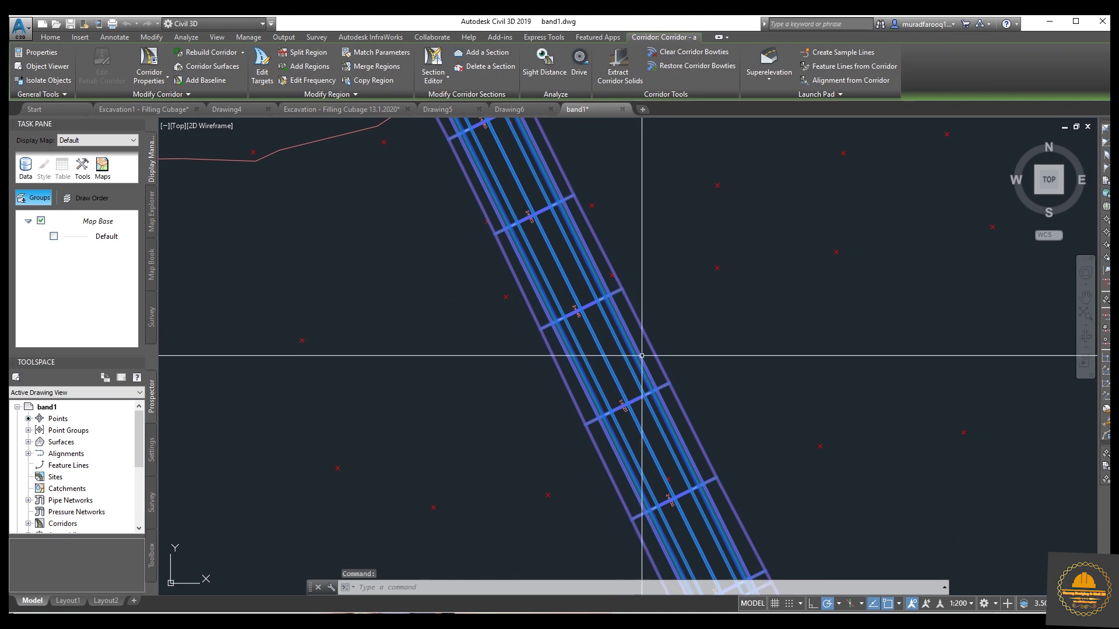
scroll(610, 354, "down", 3)
key("Escape")
key("Escape")
scroll(639, 320, "down", 3)
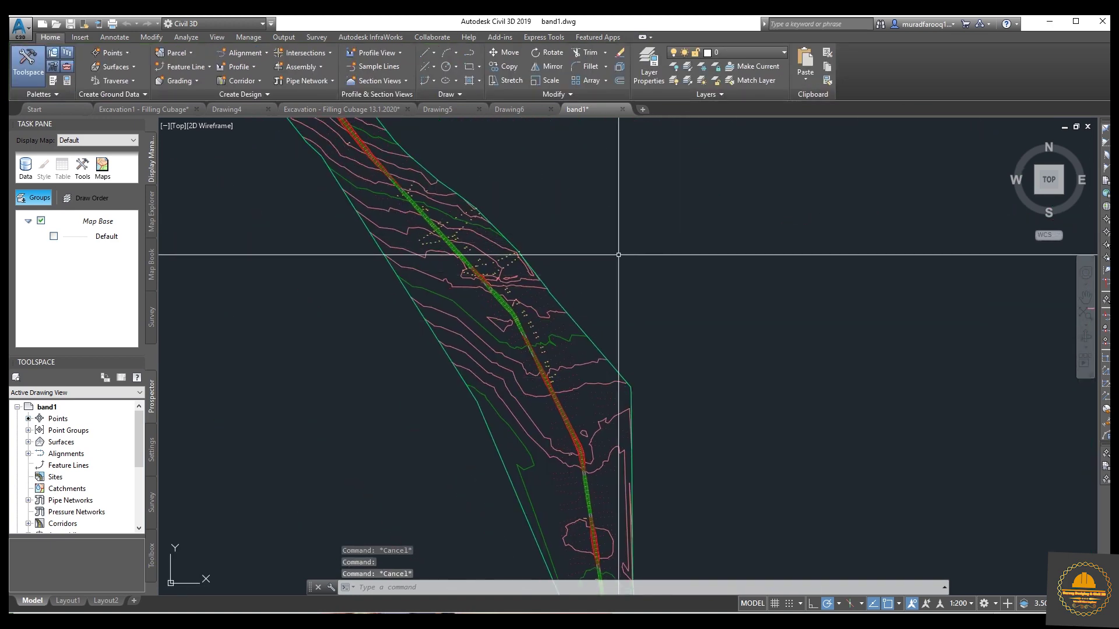
scroll(575, 245, "down", 2)
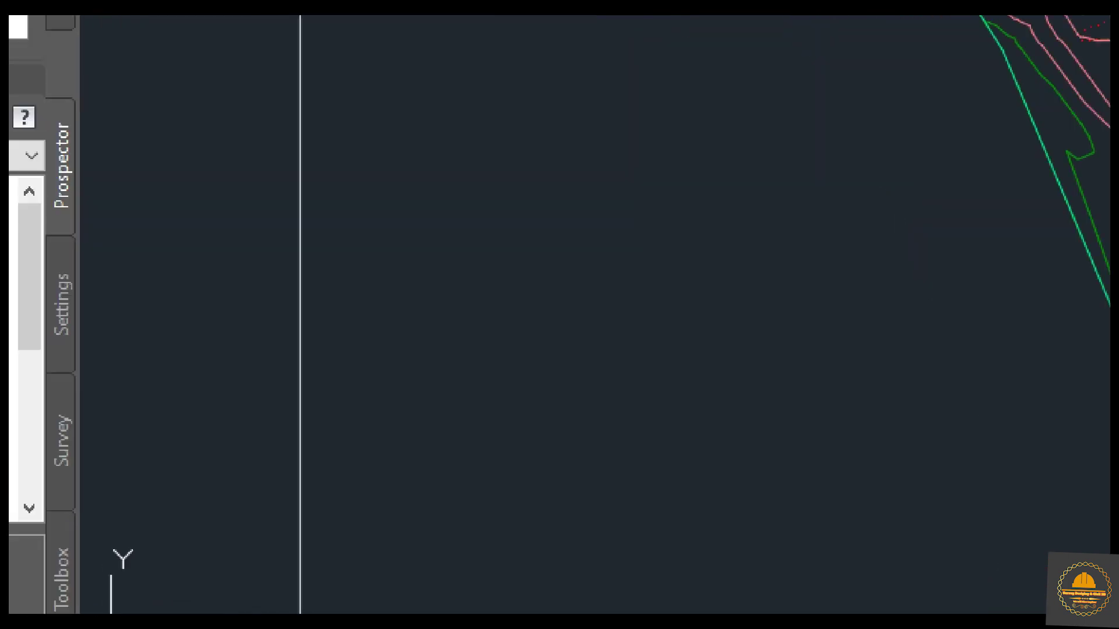
scroll(242, 522, "down", 3)
mouse_move(250, 388)
middle_mouse_down()
mouse_move(370, 450)
mouse_move(383, 425)
mouse_move(341, 171)
middle_mouse_up()
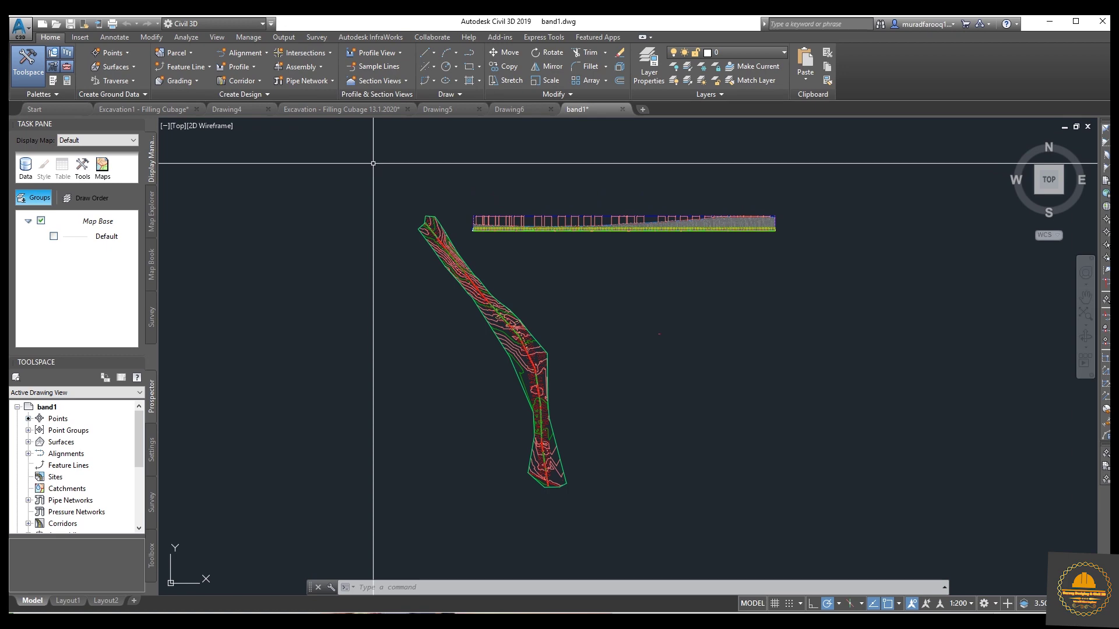
Step: Open the corridor properties of Corridor - a
scroll(476, 280, "up", 4)
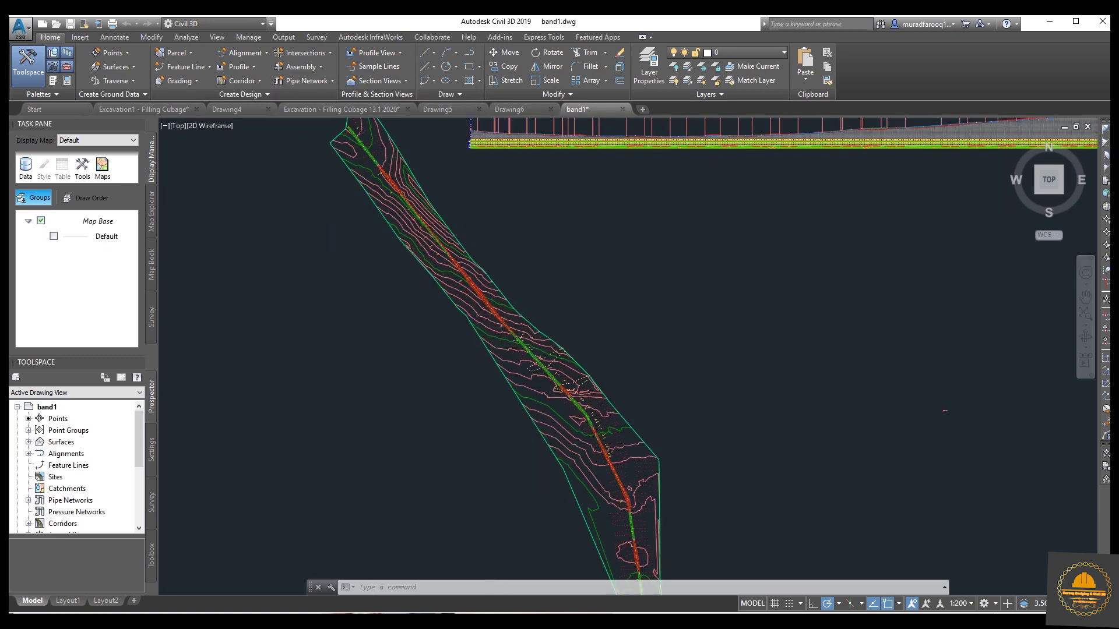
scroll(500, 319, "up", 4)
left_click(552, 310)
right_click(554, 308)
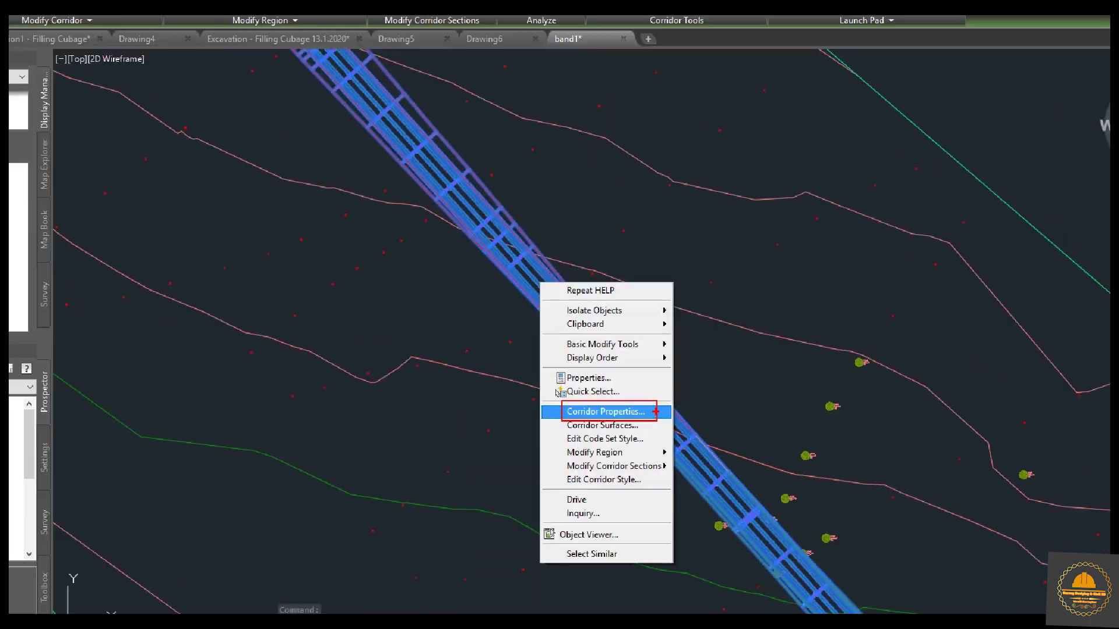
left_click(646, 404)
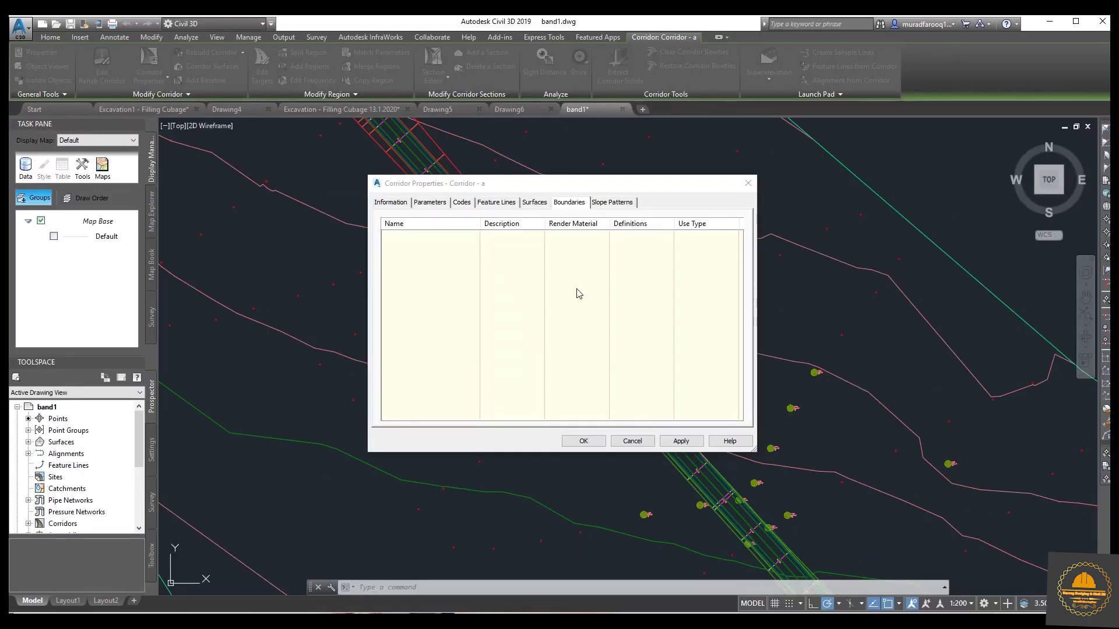
Step: Review the corridor's parameters, codes, feature lines, surfaces, boundaries and slope patterns
left_click(431, 204)
left_click(465, 203)
left_click(497, 203)
left_click(541, 204)
left_click(574, 204)
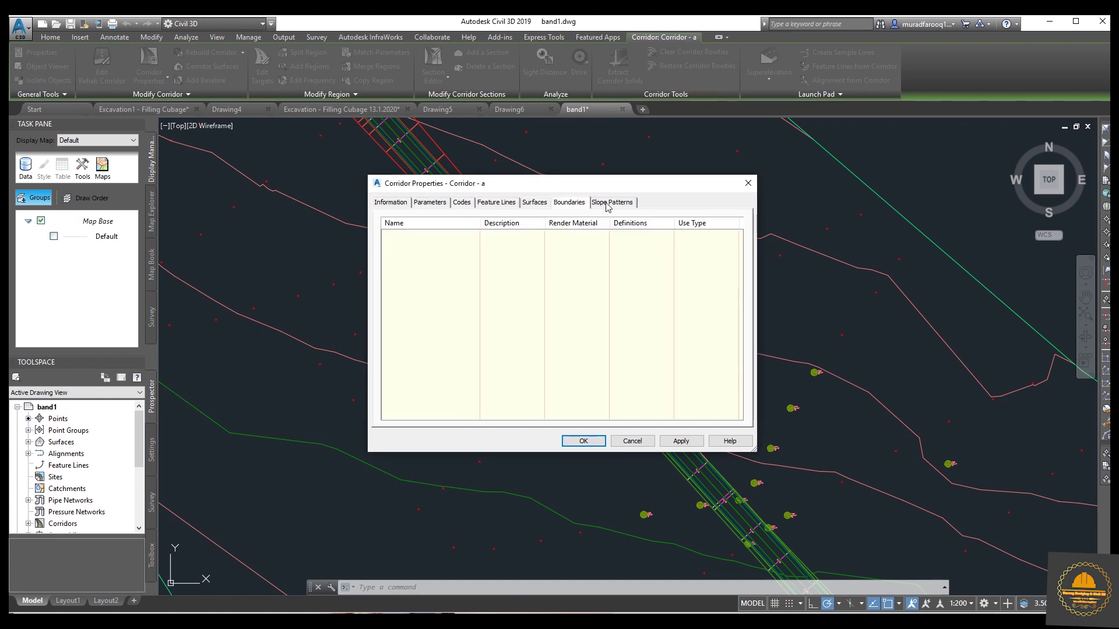
key("Right")
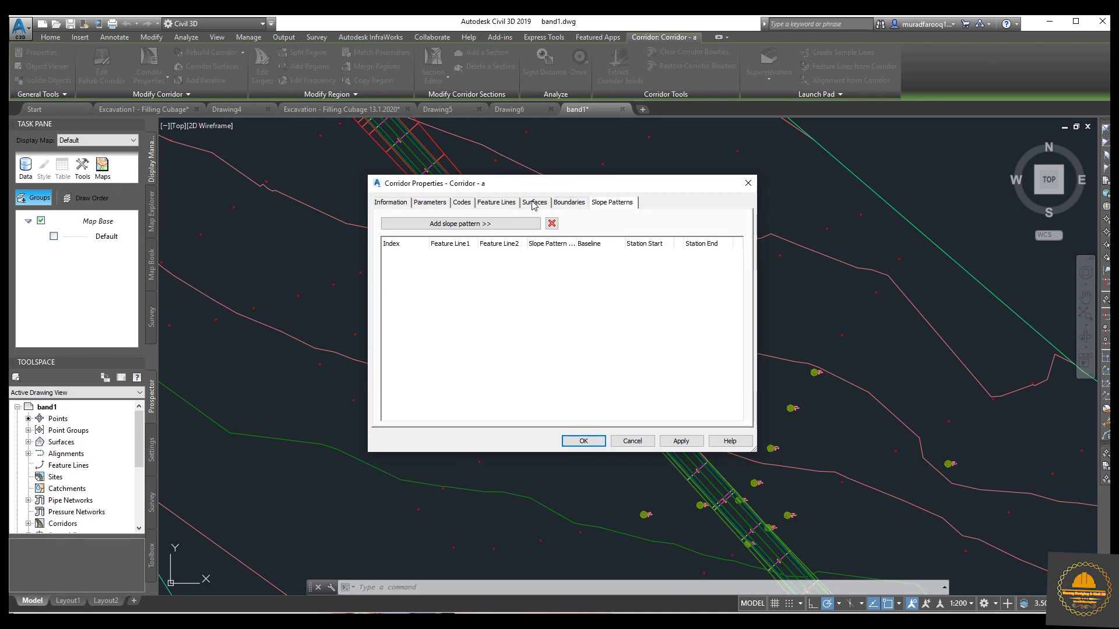
Step: Create a corridor surface and set its overhang correction to Top Links
left_click(533, 203)
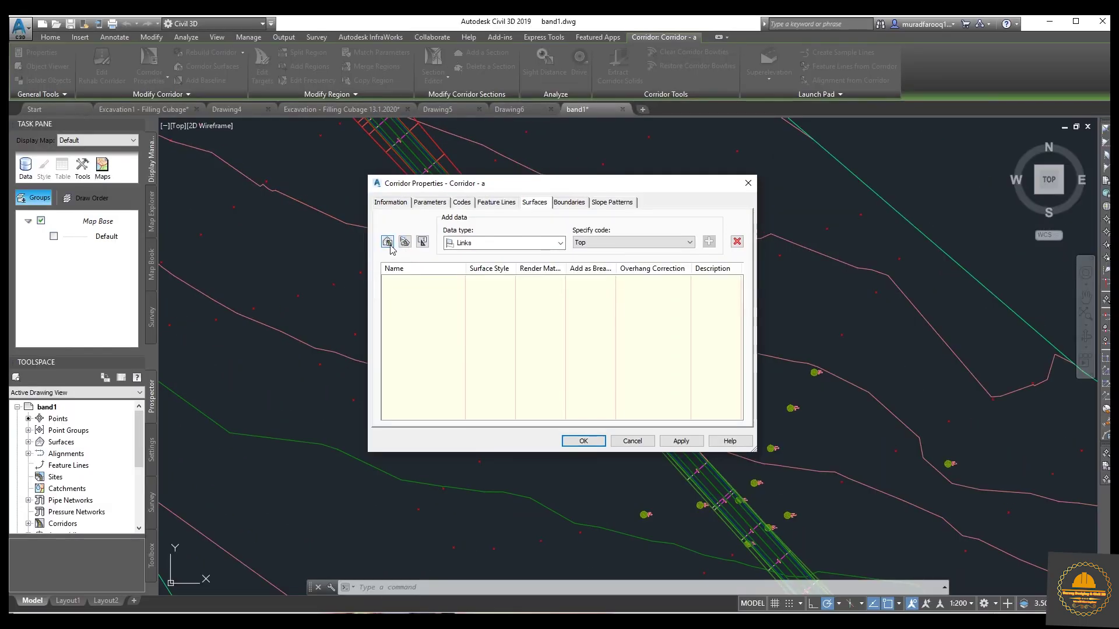
left_click(387, 241)
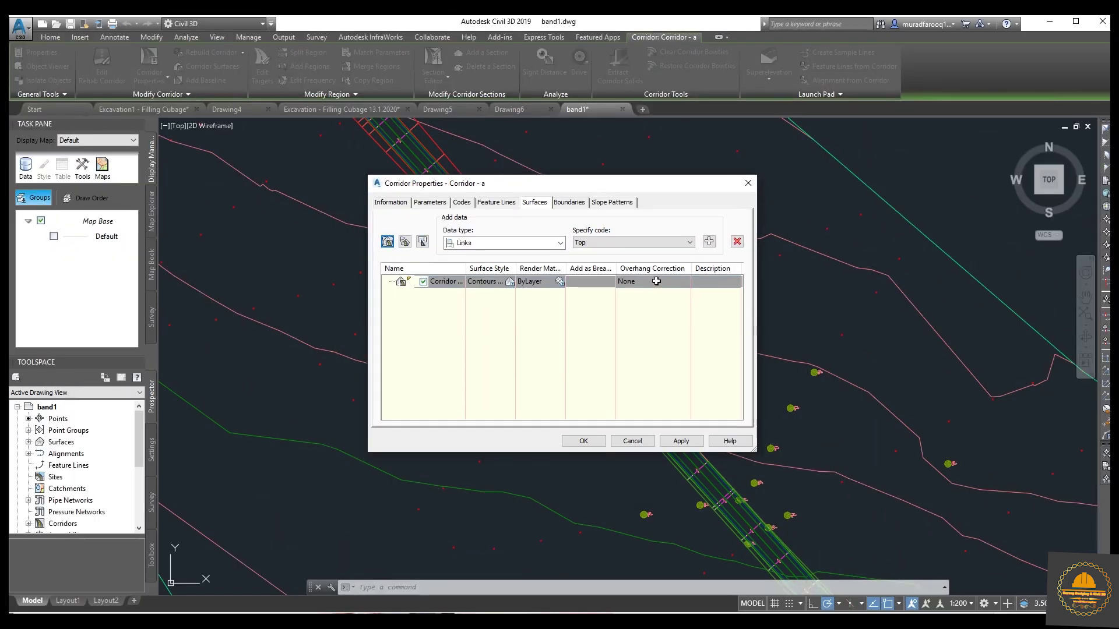
right_click(656, 281)
left_click(656, 282)
left_click(648, 282)
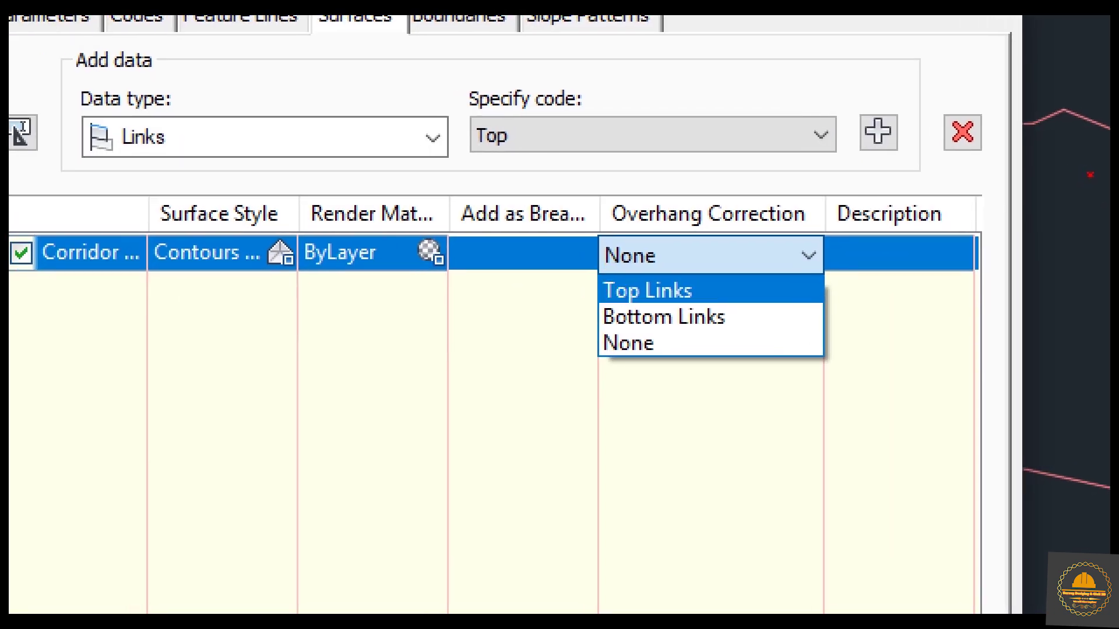
left_click(714, 327)
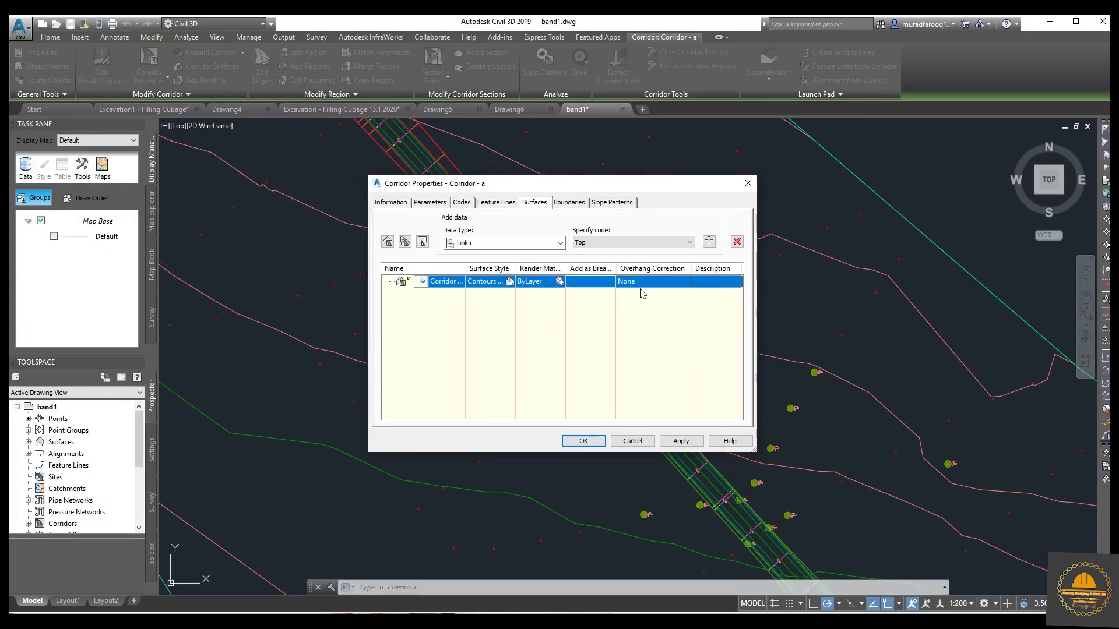
left_click(640, 284)
left_click(641, 293)
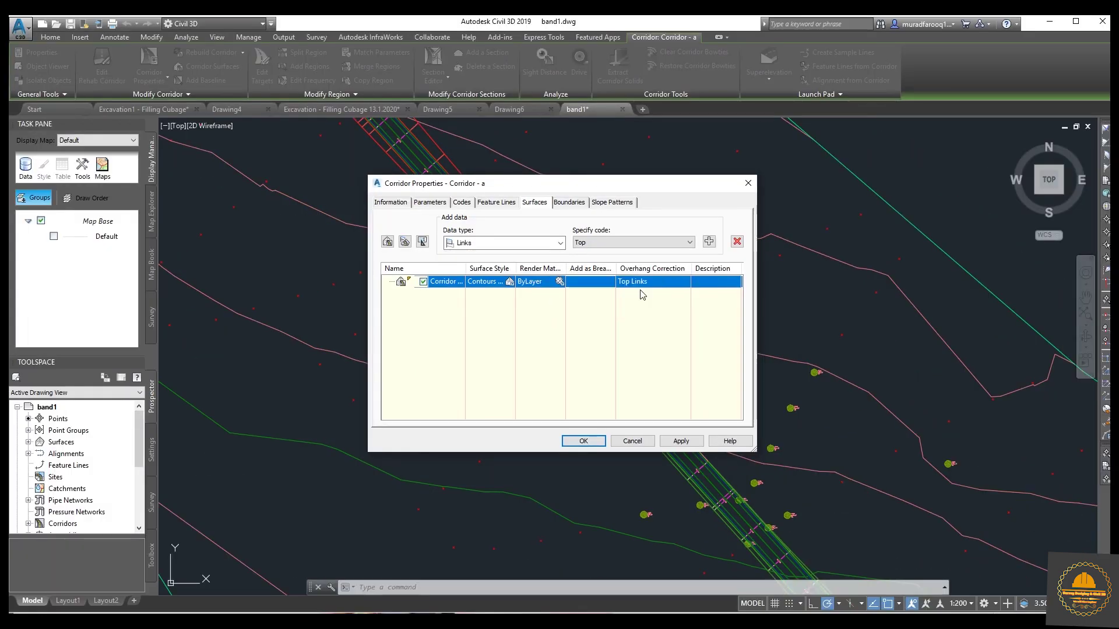
Step: Add links with the Datum code to the corridor surface
left_click(629, 244)
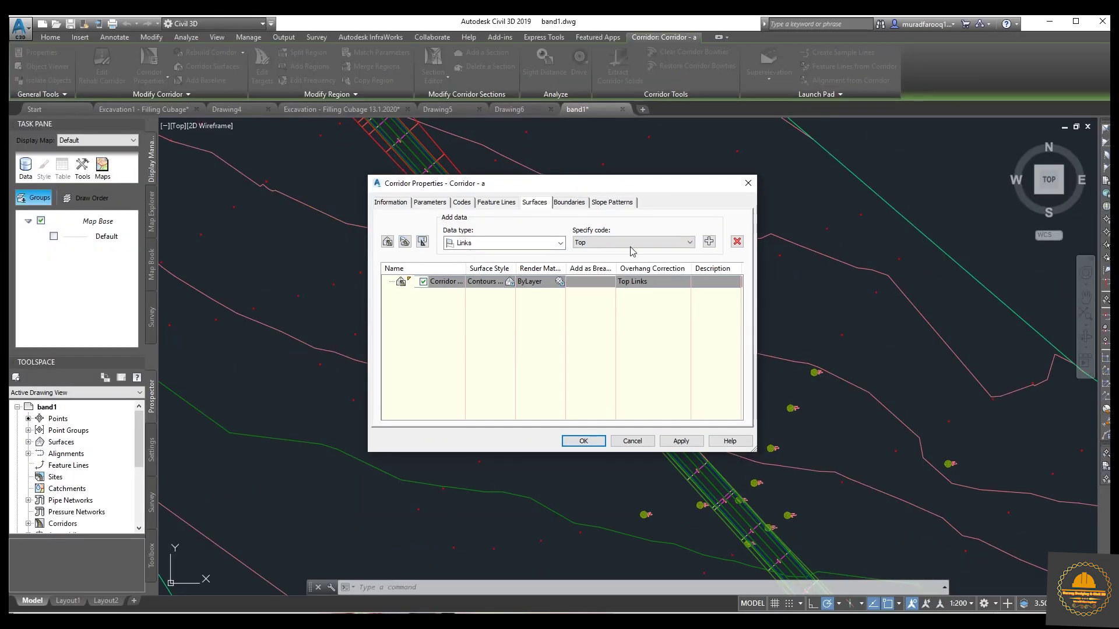
left_click(649, 233)
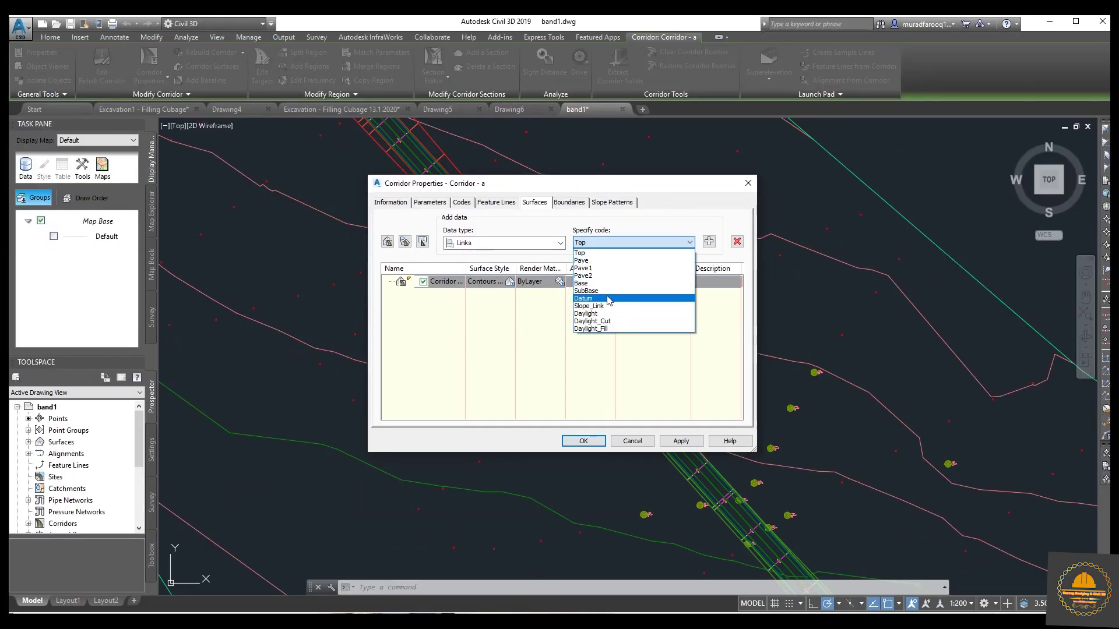
left_click(612, 298)
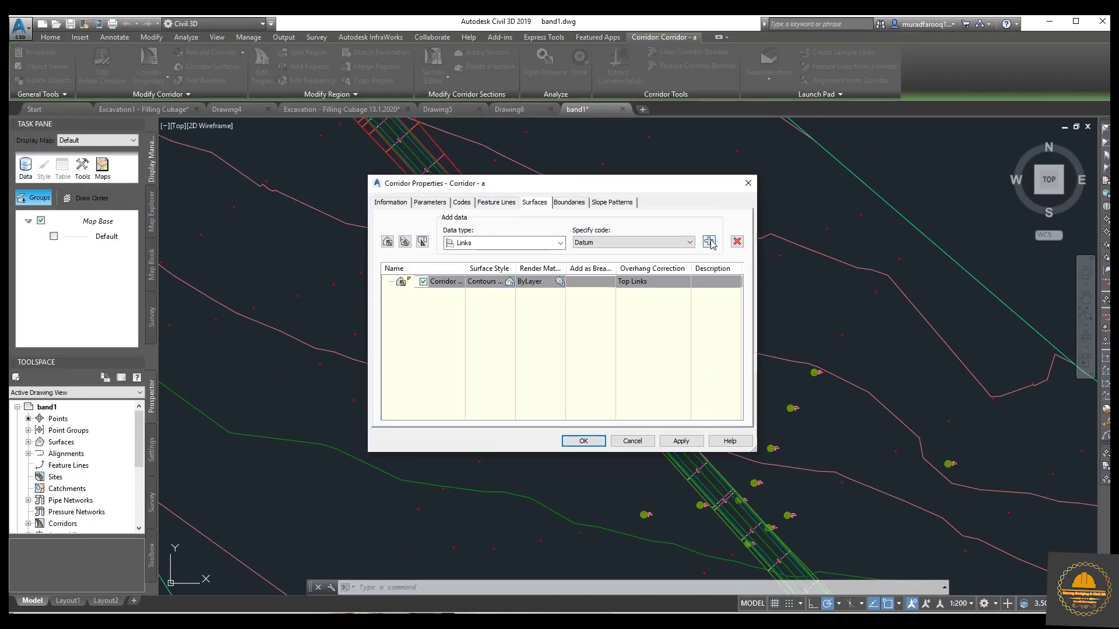
left_click(710, 241)
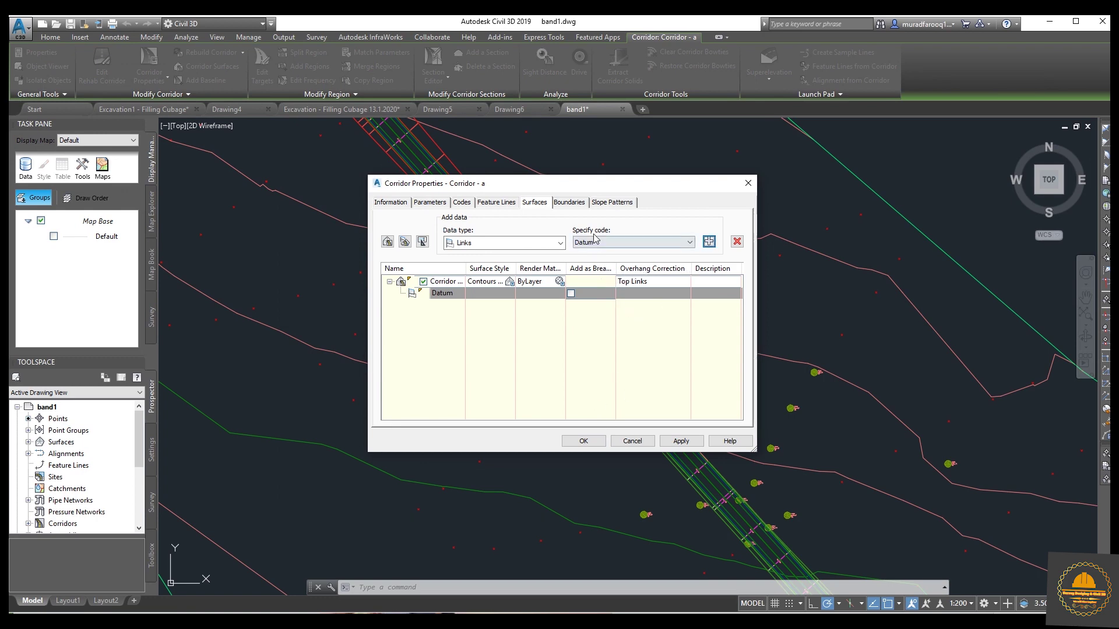
Step: Add an automatic Daylight boundary to the corridor surface in the corridor's boundary settings
left_click(574, 203)
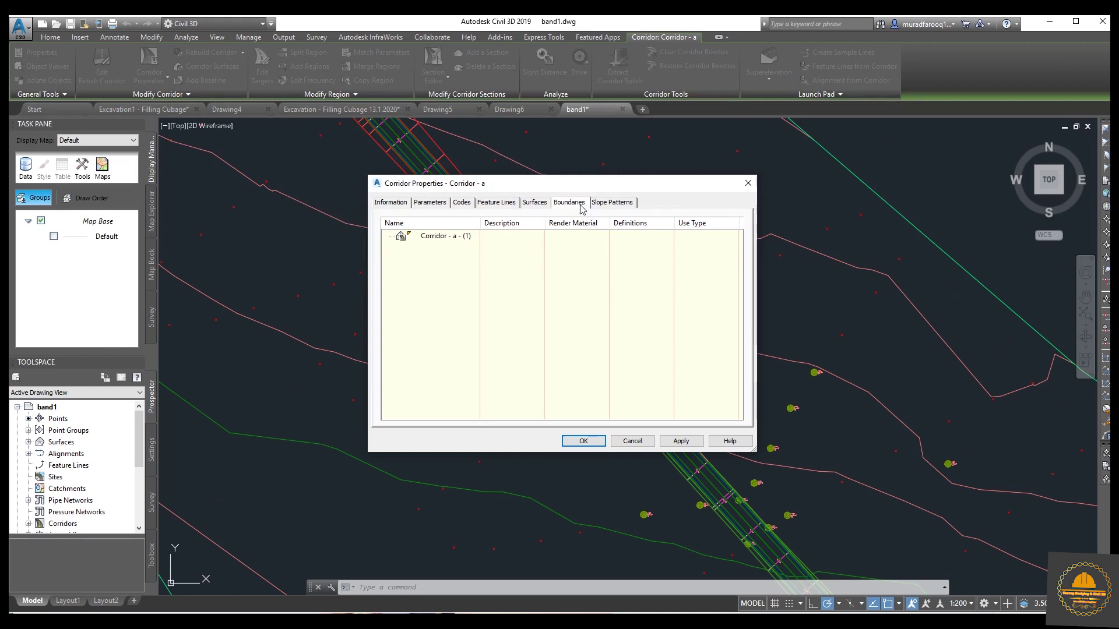
right_click(460, 238)
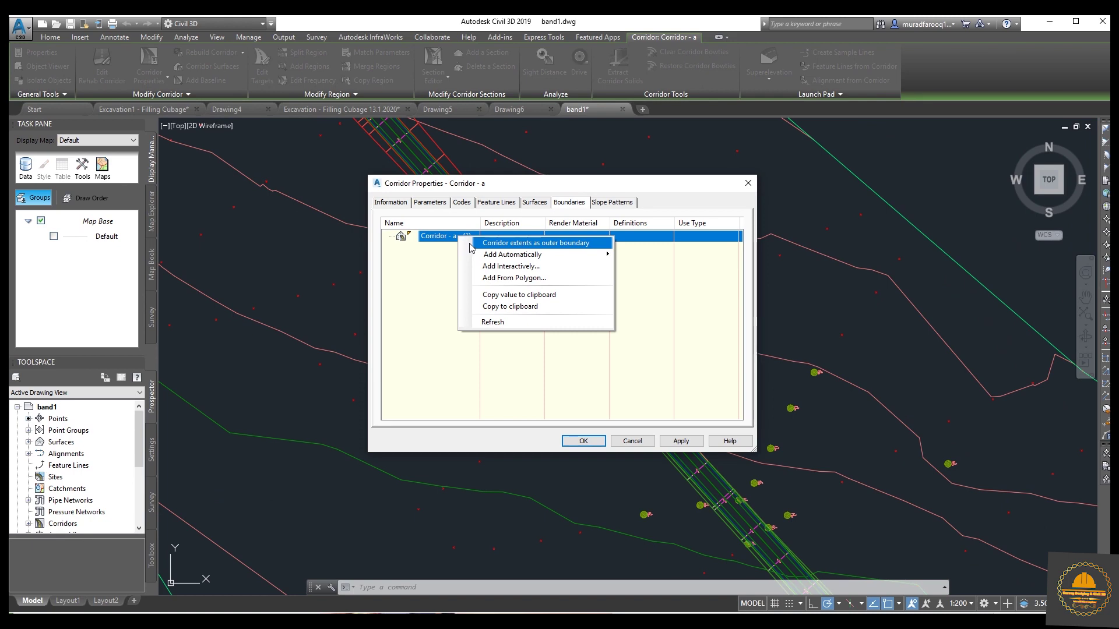
mouse_move(499, 259)
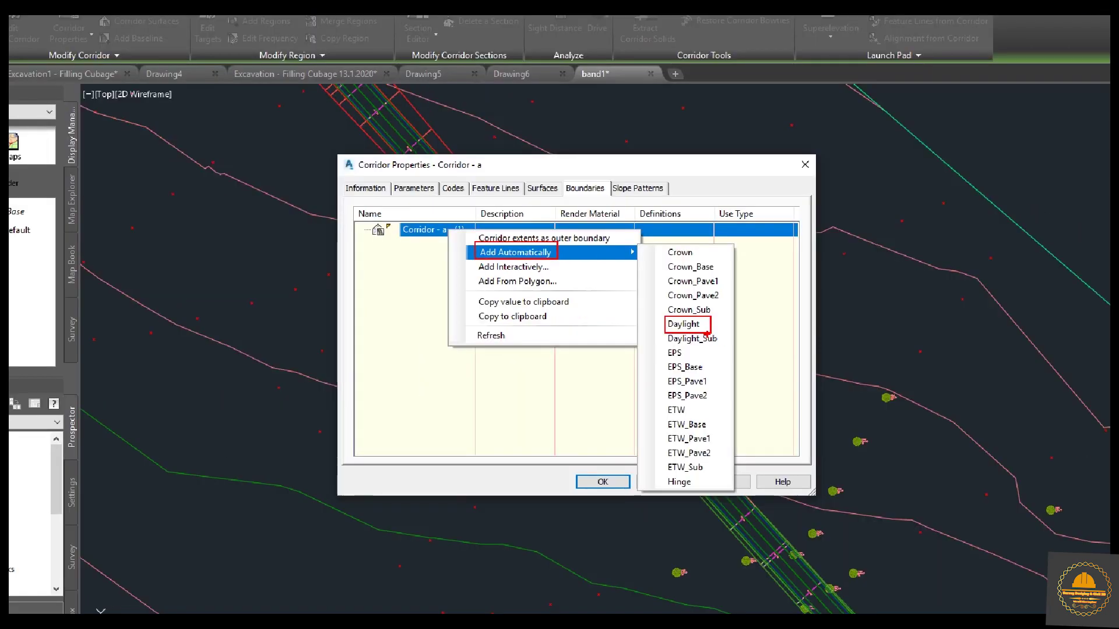
left_click(1005, 429)
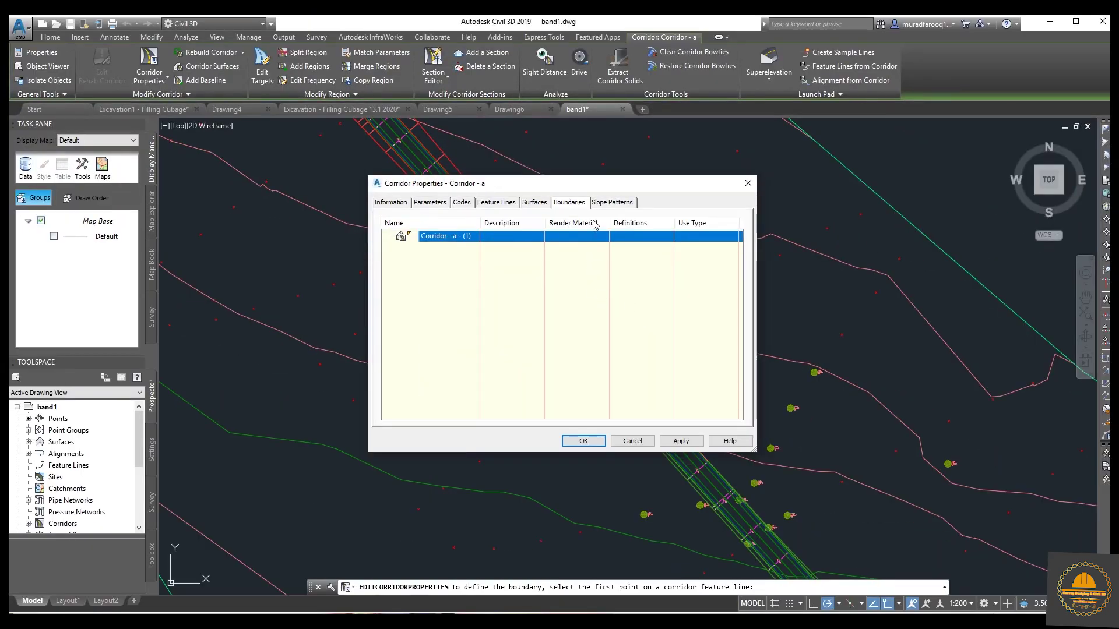
right_click(571, 241)
mouse_move(610, 260)
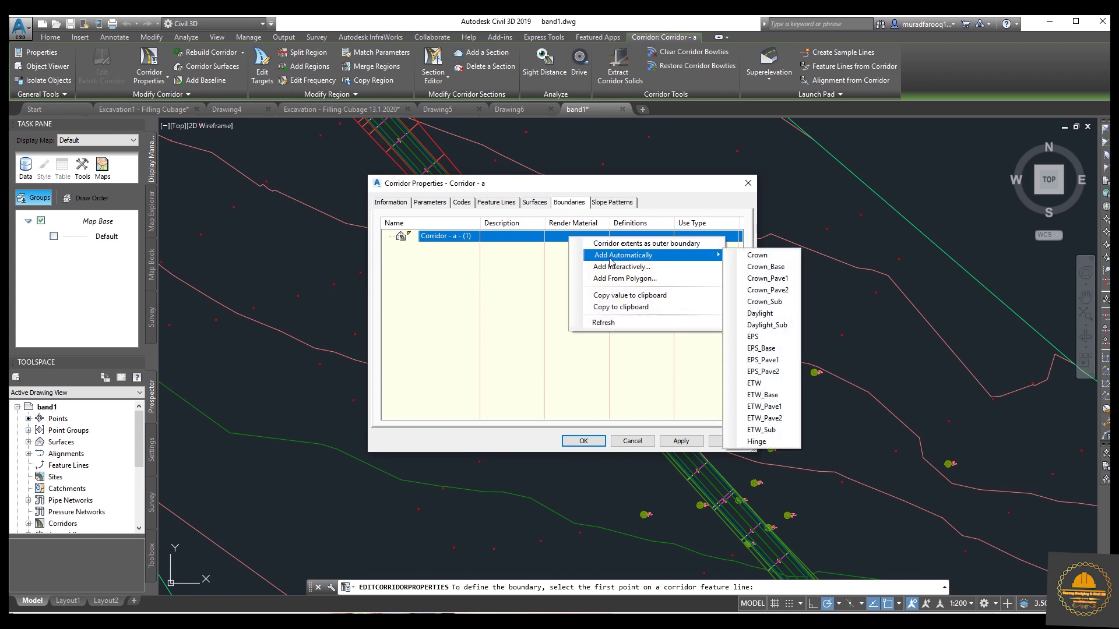
left_click(757, 314)
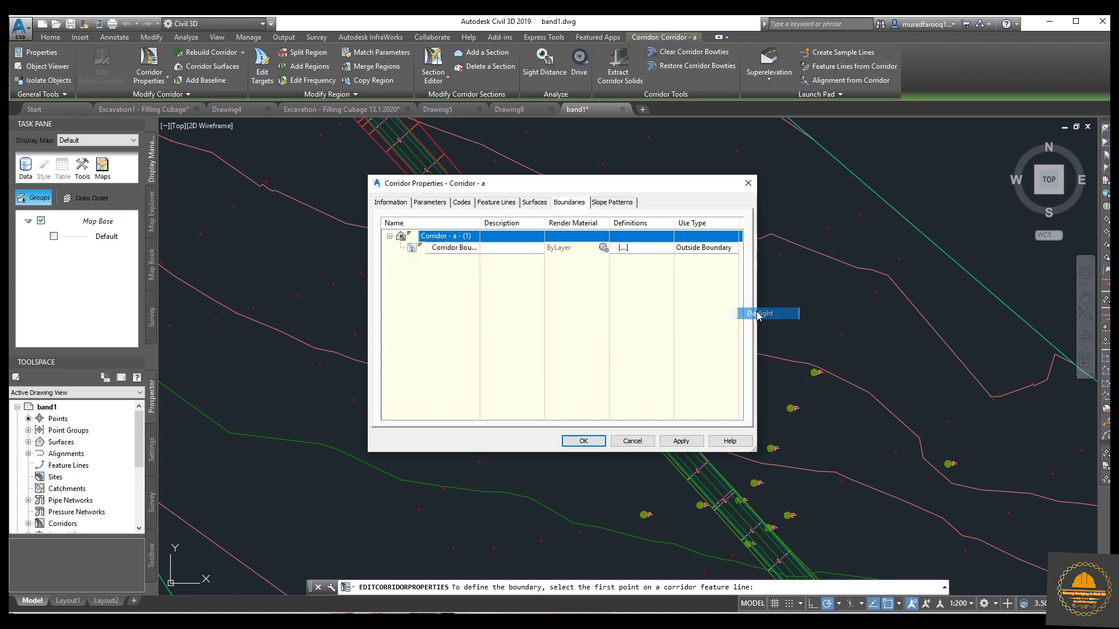
Step: Apply the corridor property changes, rebuild the corridor and close its properties
left_click(680, 441)
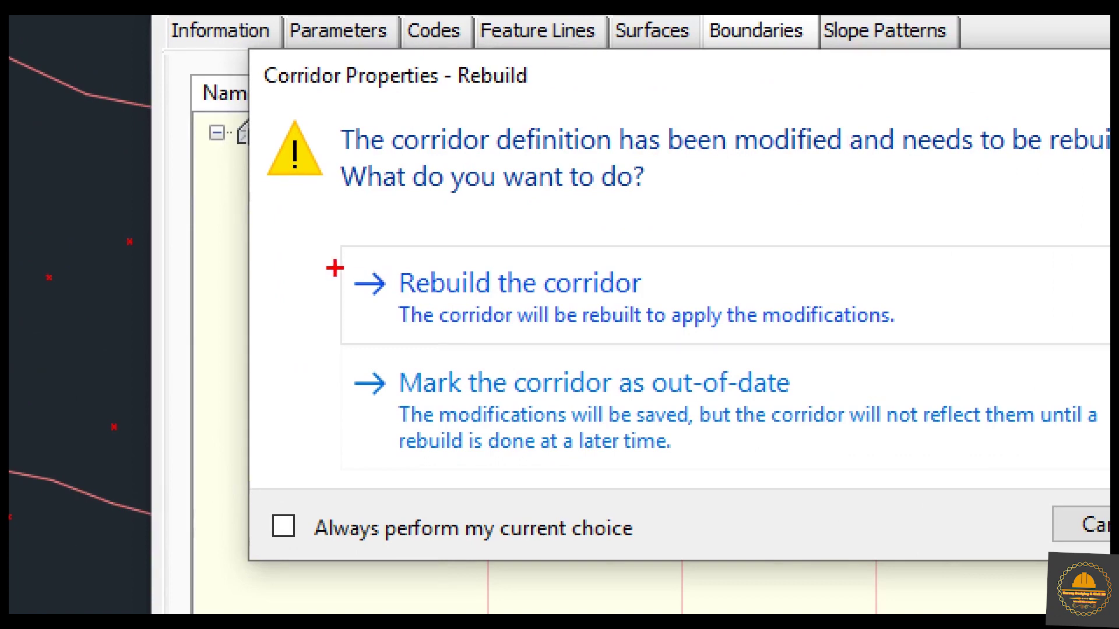
left_click_drag(425, 275, 550, 317)
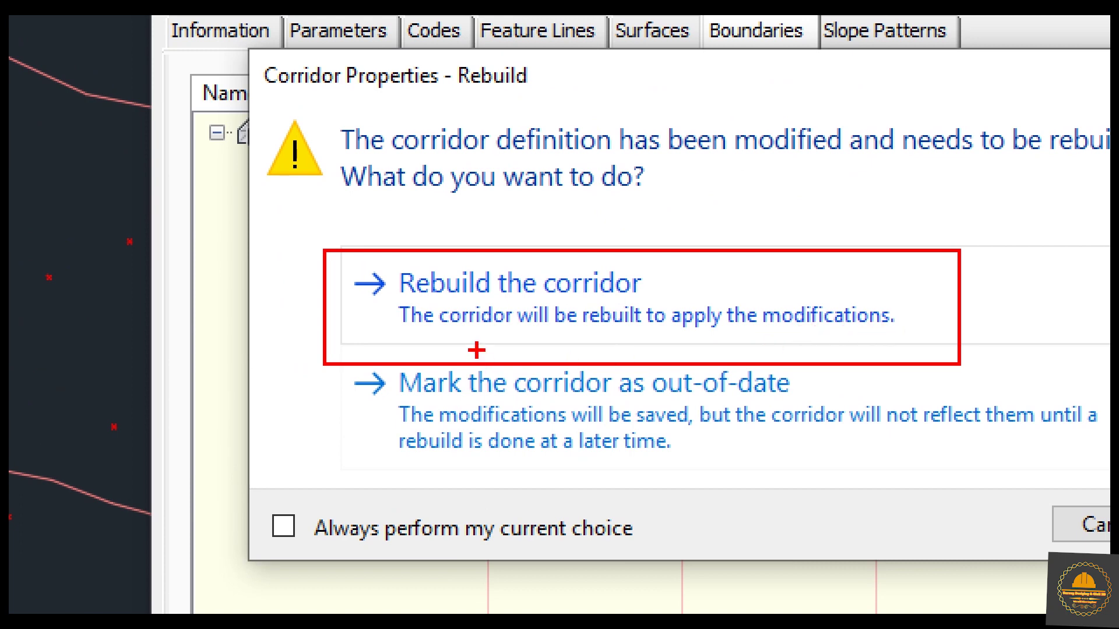
left_click_drag(394, 332, 911, 332)
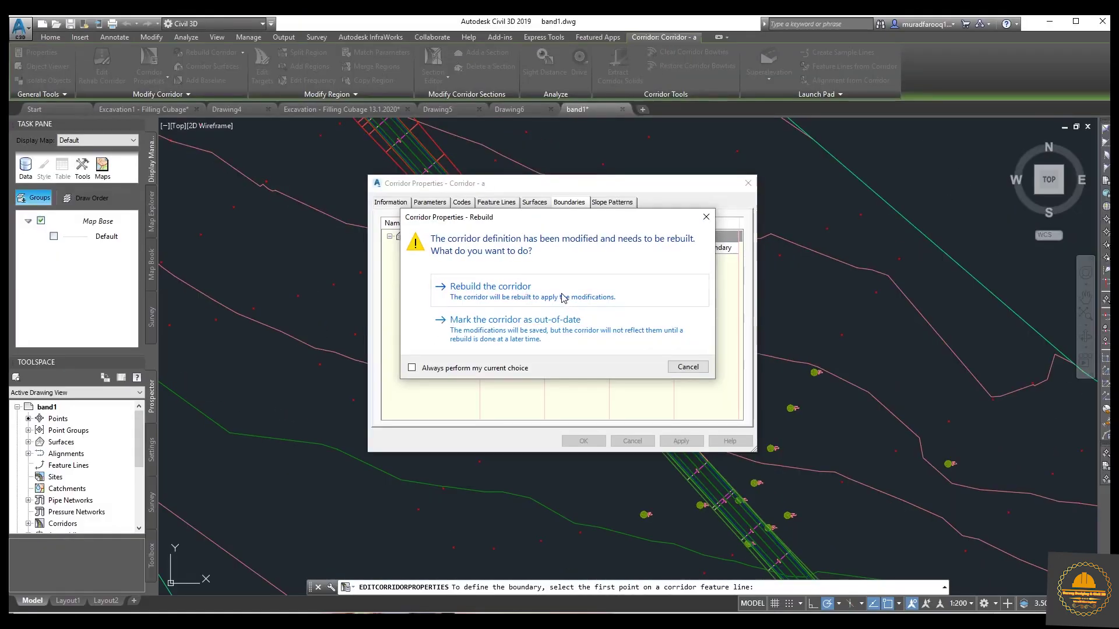
left_click(563, 298)
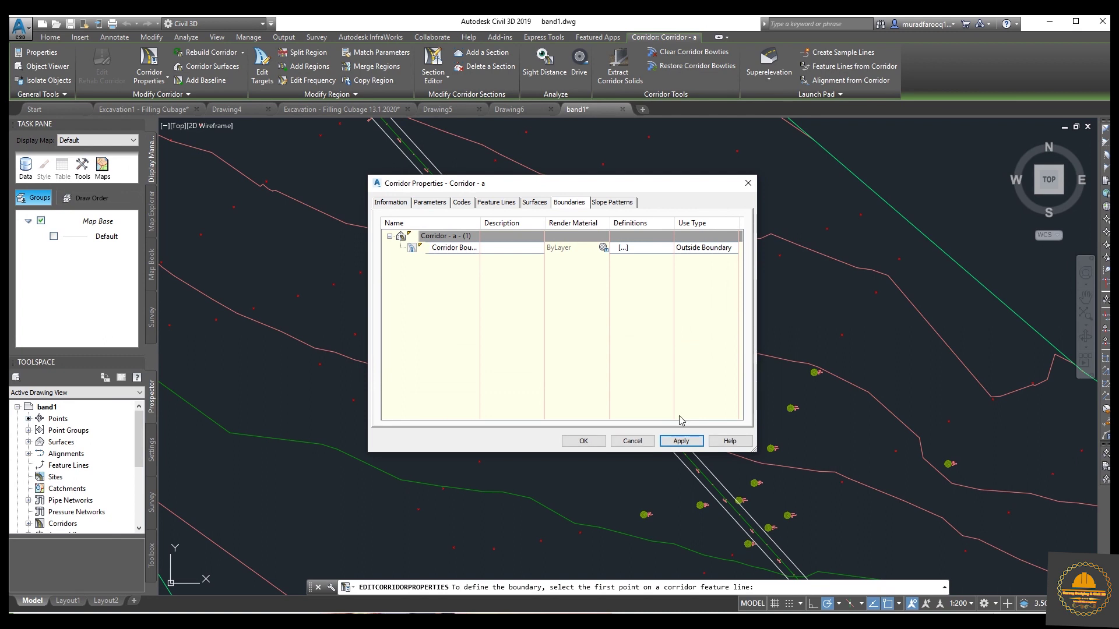
left_click(590, 442)
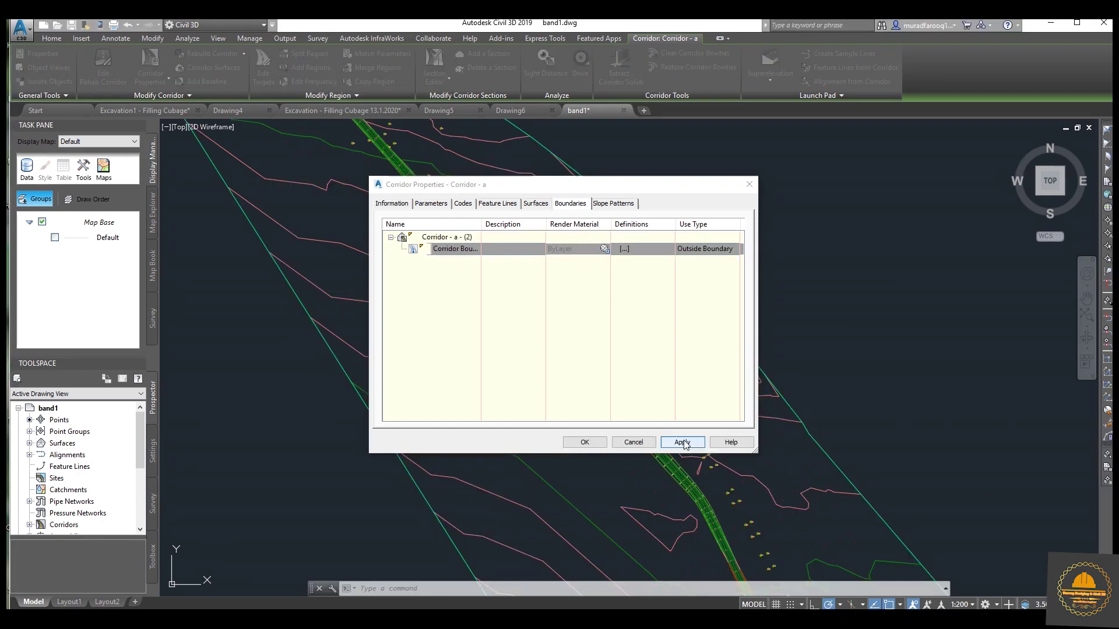
left_click(584, 442)
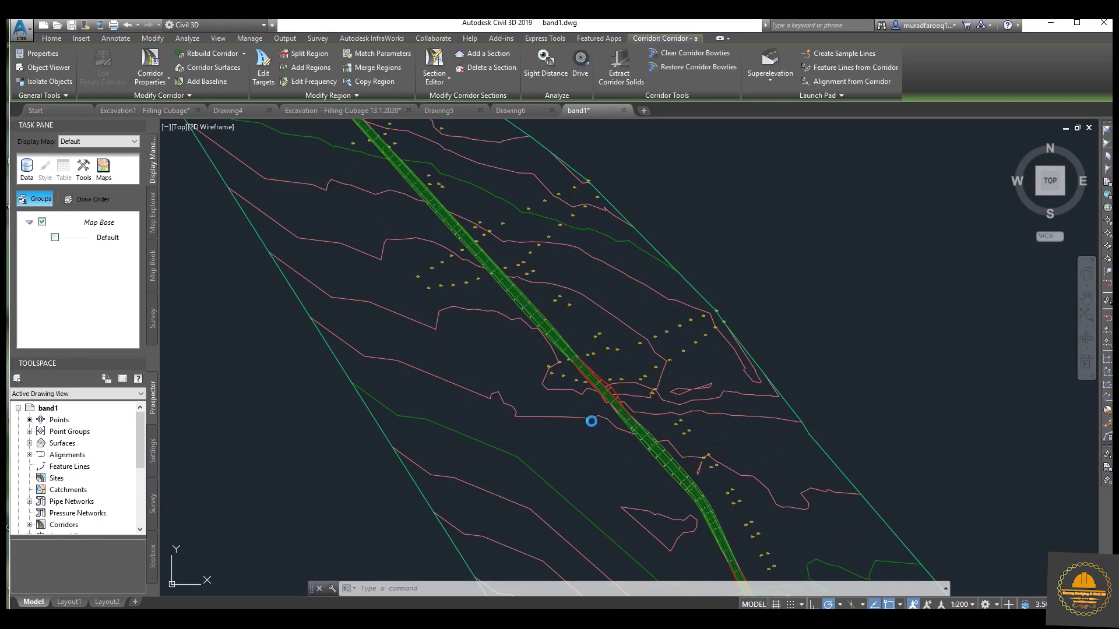
Step: Examine the rebuilt corridor surface and its outer boundary along the road in plan view
scroll(614, 409, "up", 5)
scroll(613, 410, "down", 6)
scroll(640, 458, "up", 5)
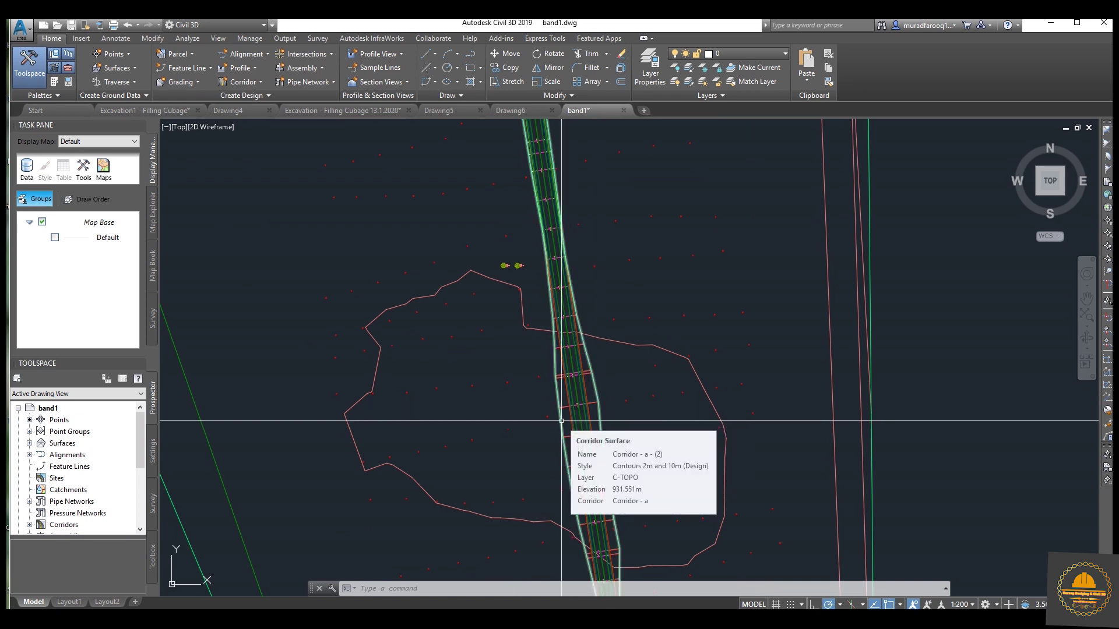
scroll(561, 420, "down", 5)
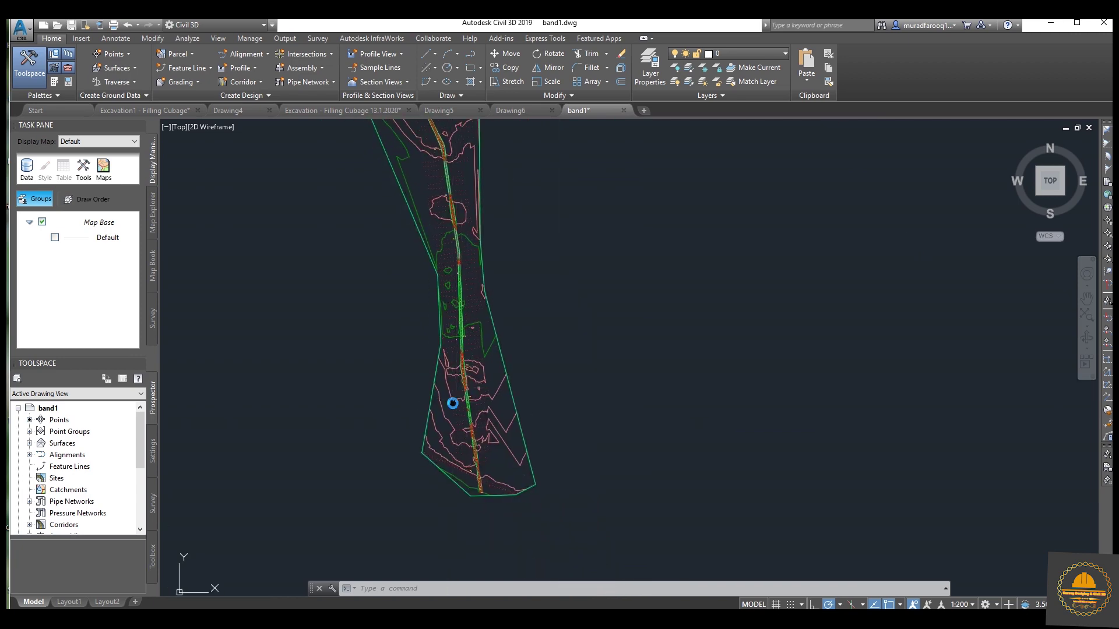
scroll(488, 374, "up", 8)
scroll(489, 373, "down", 5)
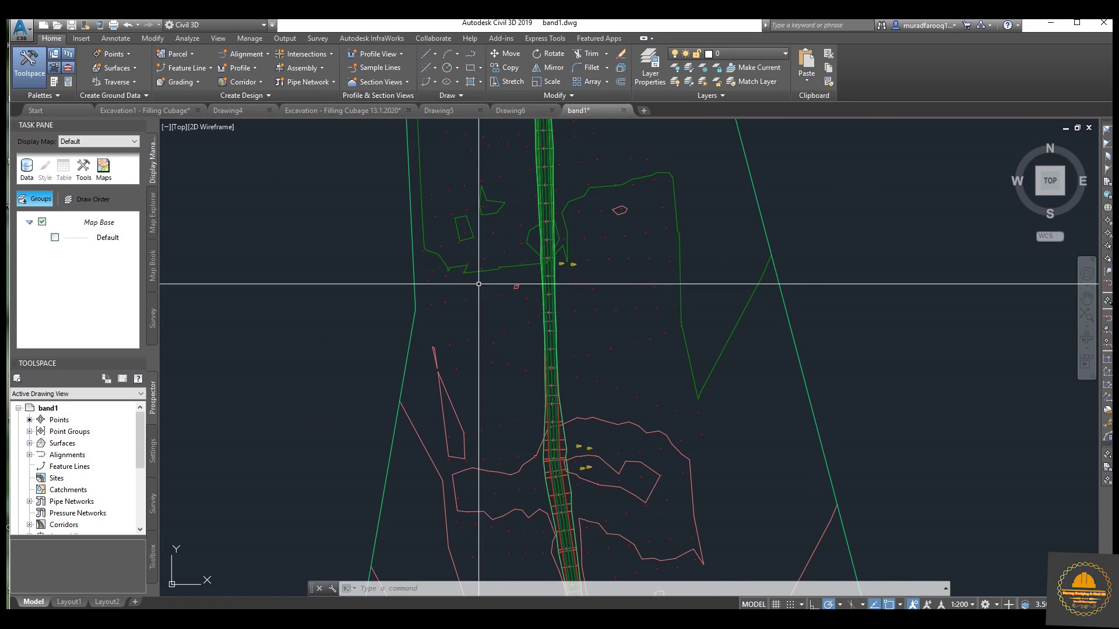
scroll(482, 299, "down", 4)
scroll(524, 408, "up", 3)
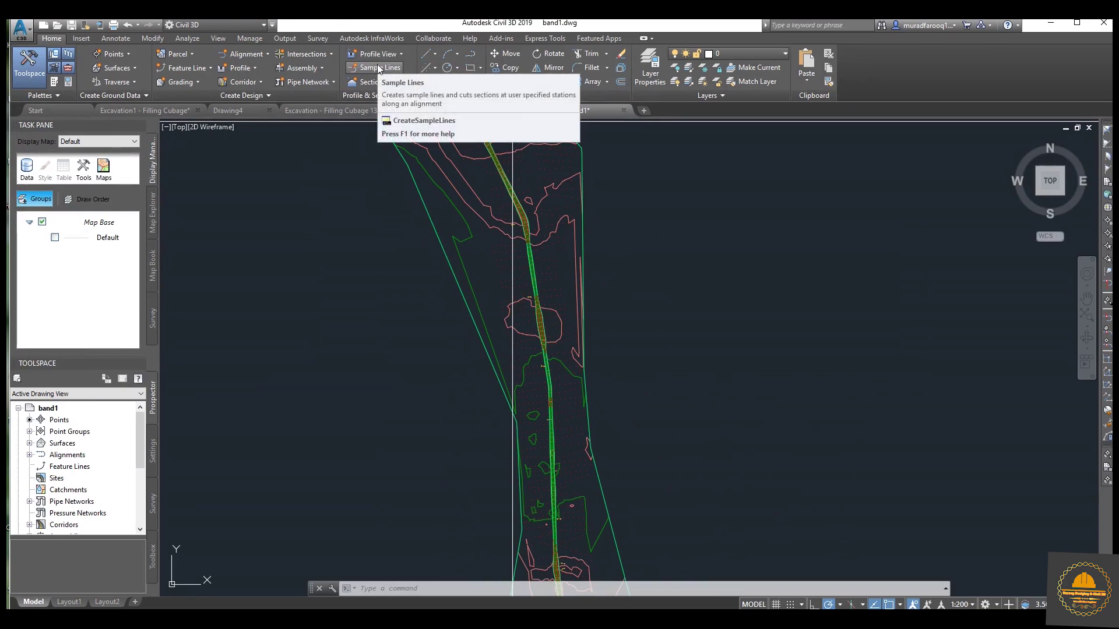
Step: Start creating sample lines along Alignment - 1 and name the sample line group SL Collection - 1
left_click(377, 67)
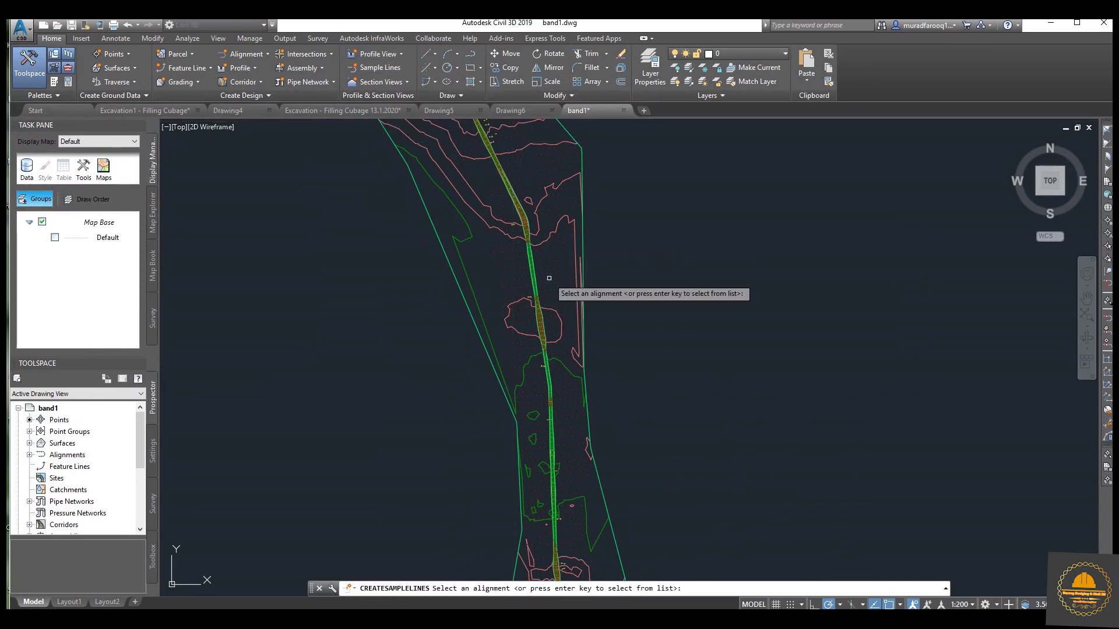
scroll(556, 268, "up", 5)
key("Return")
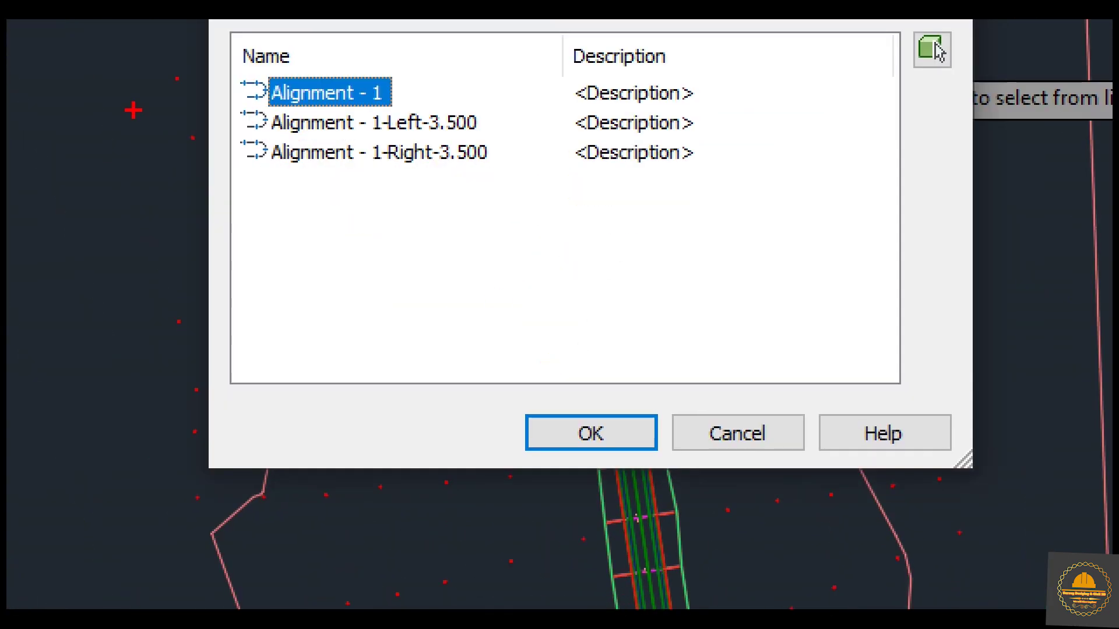
mouse_move(236, 59)
left_mouse_down()
mouse_move(257, 79)
mouse_move(413, 109)
left_mouse_up()
mouse_move(490, 362)
left_mouse_down()
mouse_move(687, 462)
mouse_move(653, 470)
mouse_move(673, 468)
left_mouse_up()
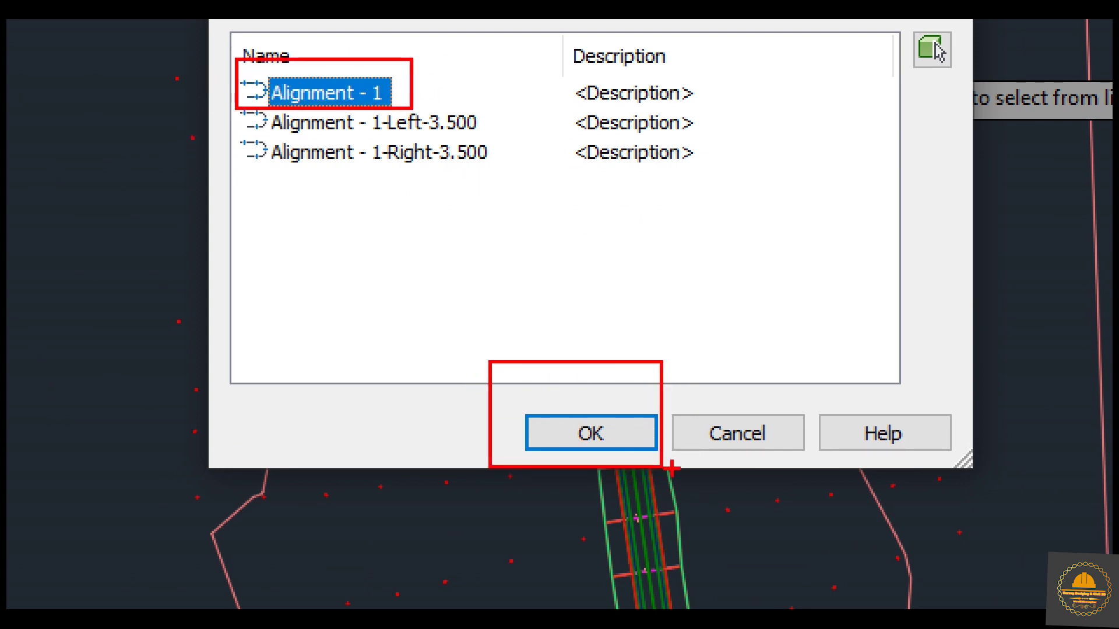
key("Escape")
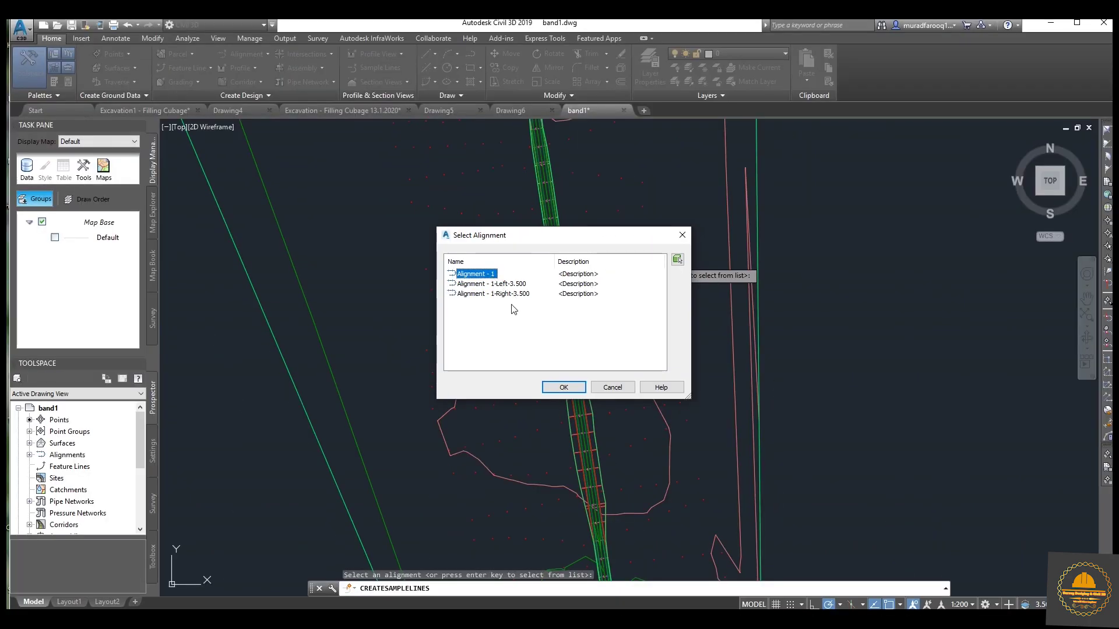
left_click(564, 387)
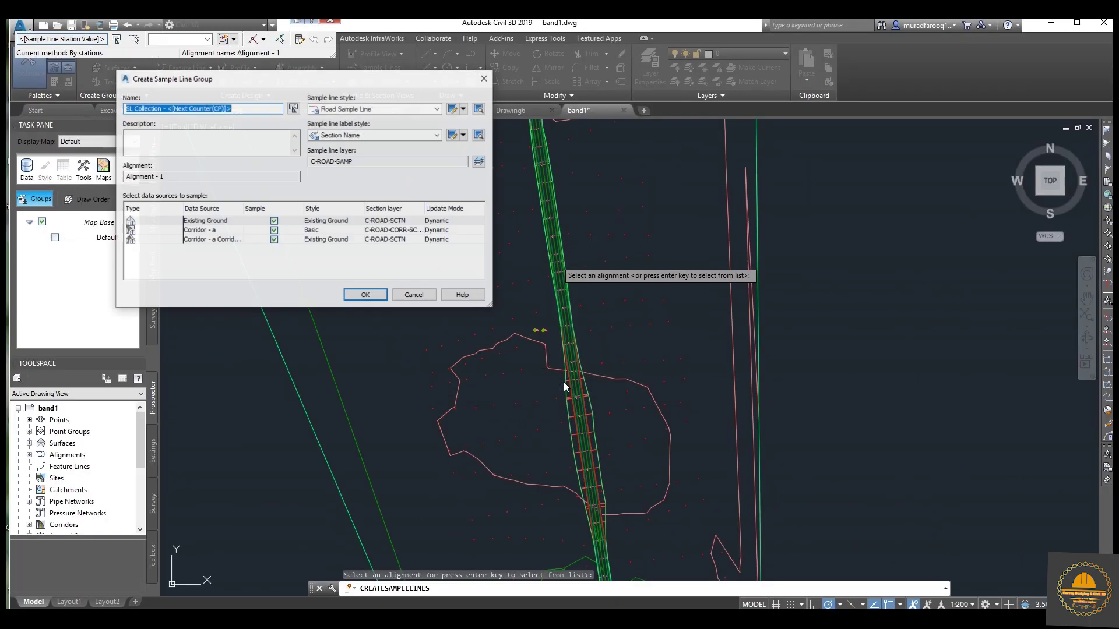
left_click_drag(238, 108, 194, 113)
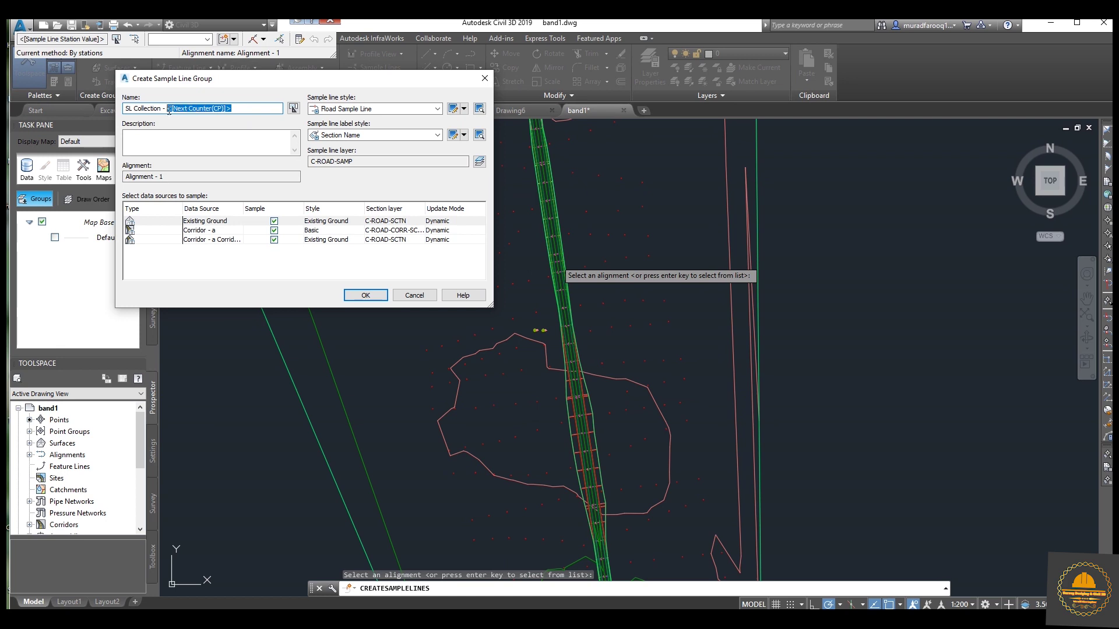
type("1")
Step: Set the corridor surface's section style to Finished Ground and accept the sample line group
left_click(337, 241)
left_click(337, 240)
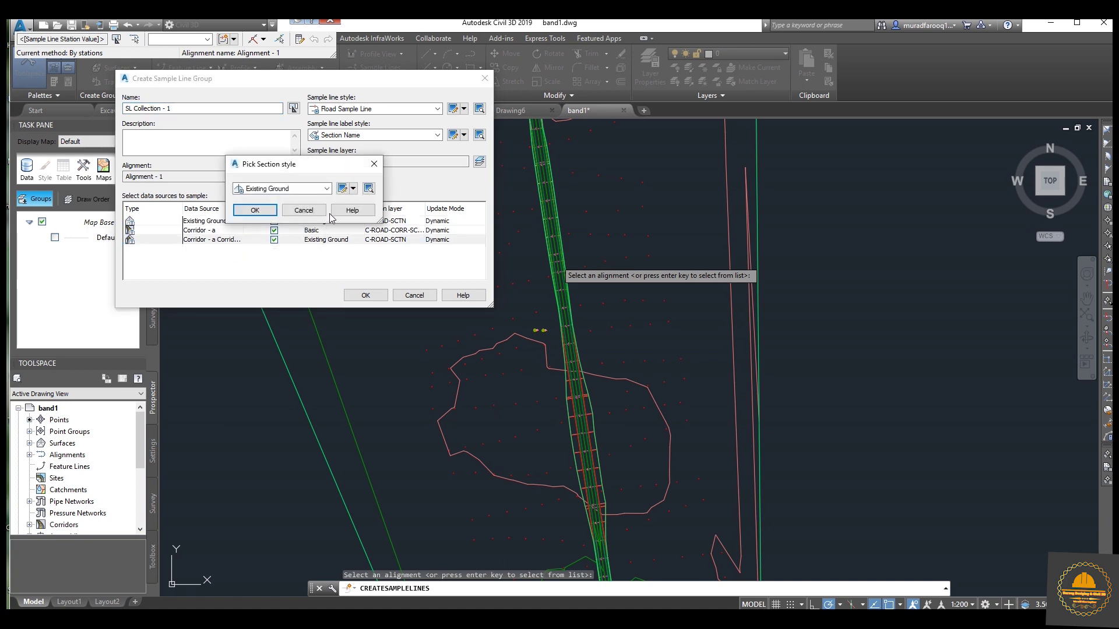
left_click(326, 189)
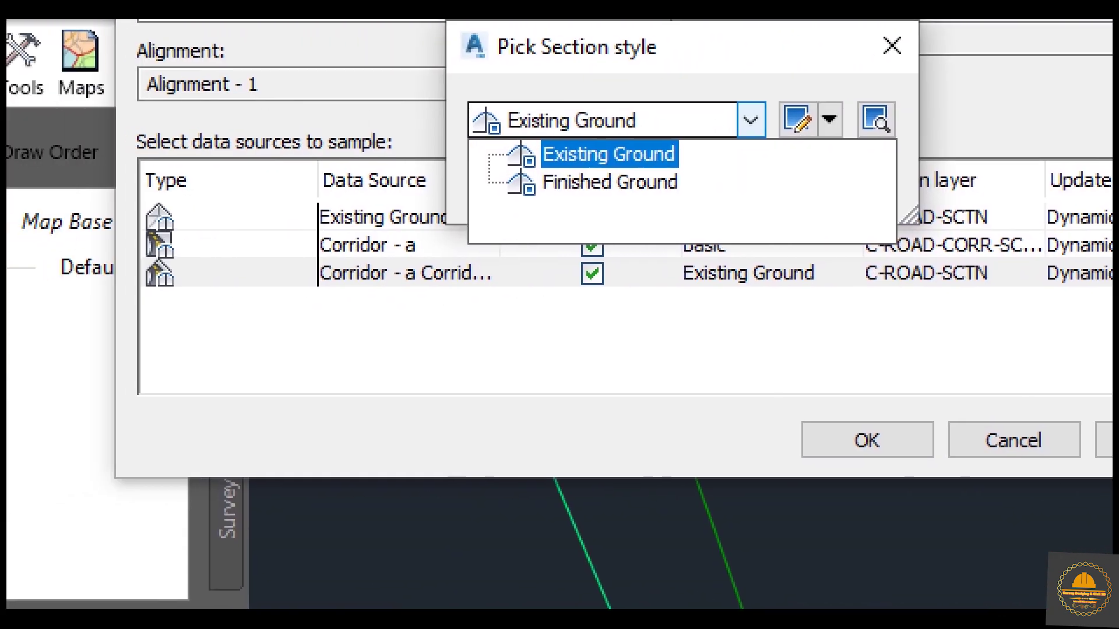
mouse_move(315, 247)
left_mouse_down()
mouse_move(407, 289)
mouse_move(473, 301)
left_mouse_up()
mouse_move(542, 170)
left_mouse_down()
mouse_move(626, 204)
mouse_move(701, 212)
left_mouse_up()
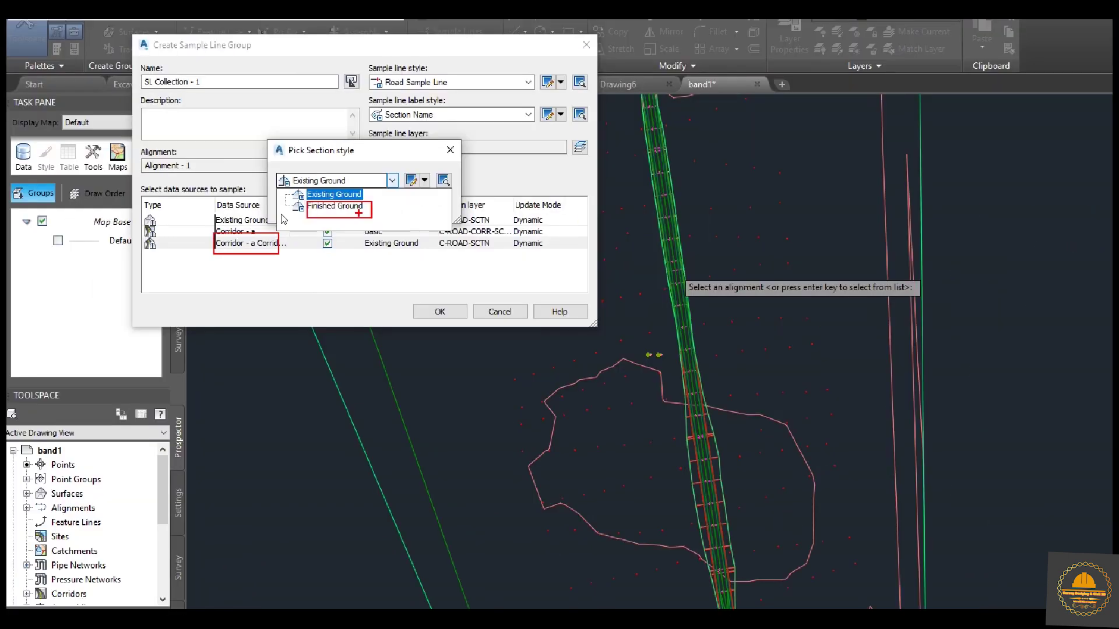
left_click(658, 125)
left_click(296, 191)
left_click(286, 207)
left_click(265, 211)
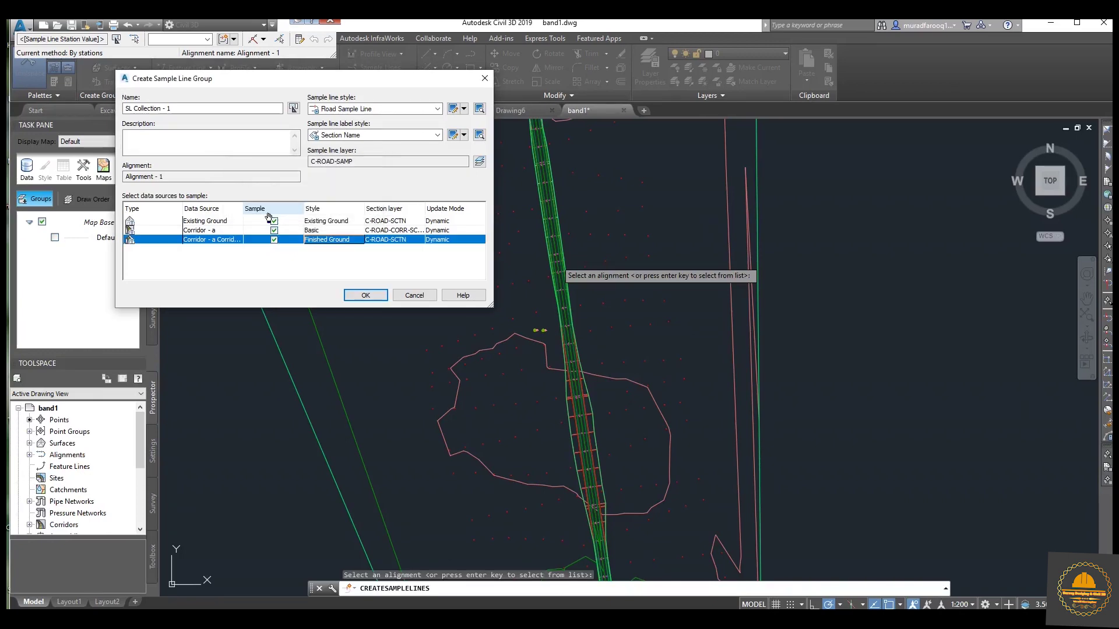
left_click(365, 296)
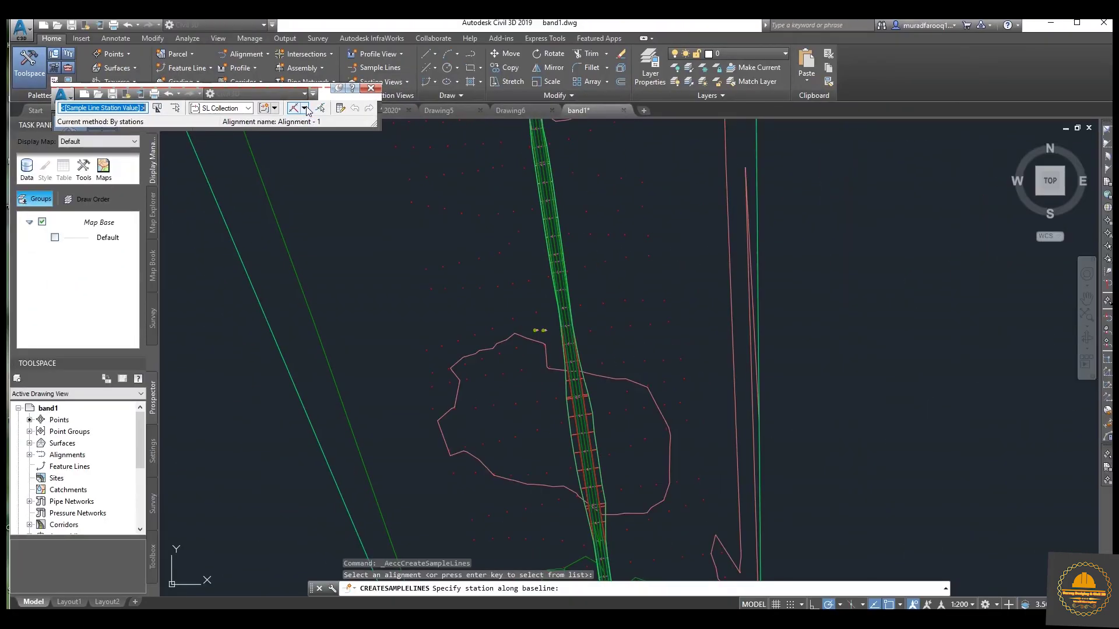
Step: Switch the sample line creation method to By range of stations
left_click(305, 109)
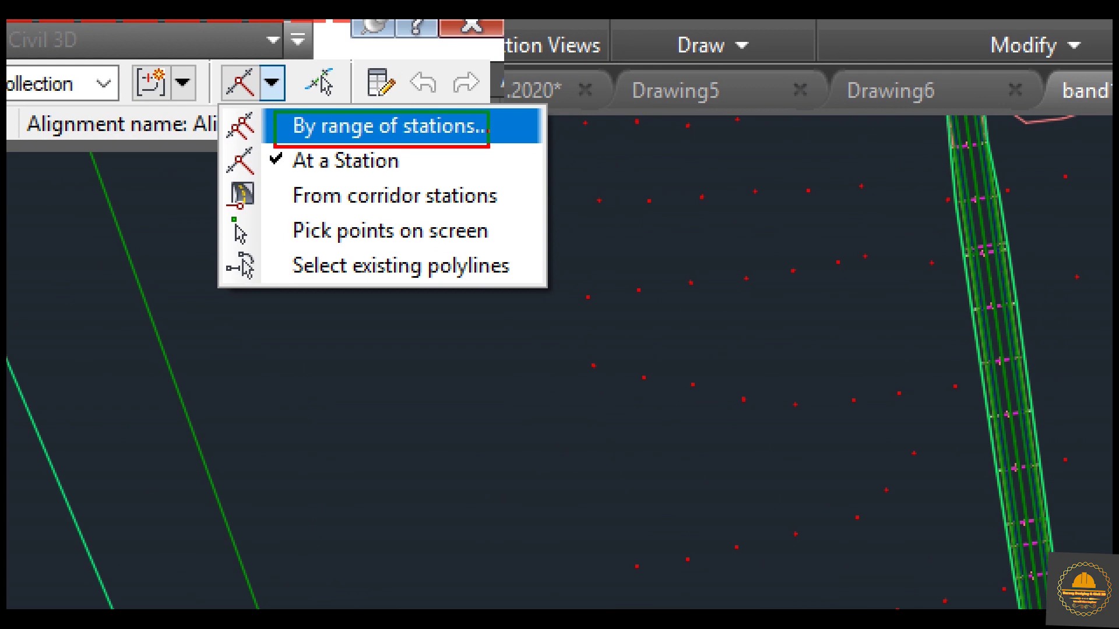
left_click(392, 126)
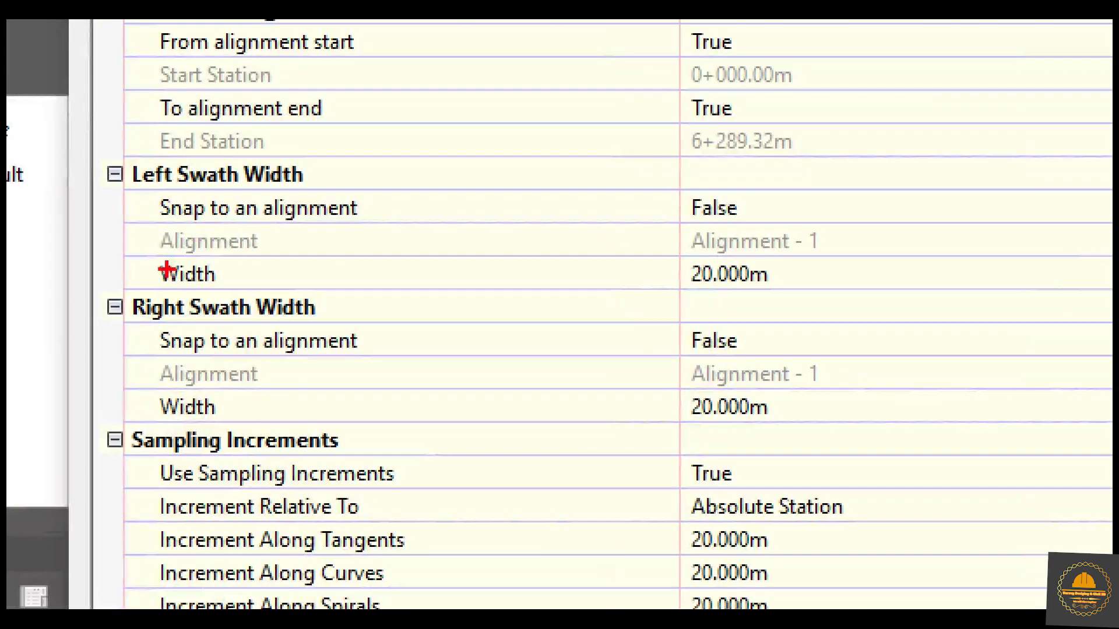
left_click_drag(162, 257, 252, 294)
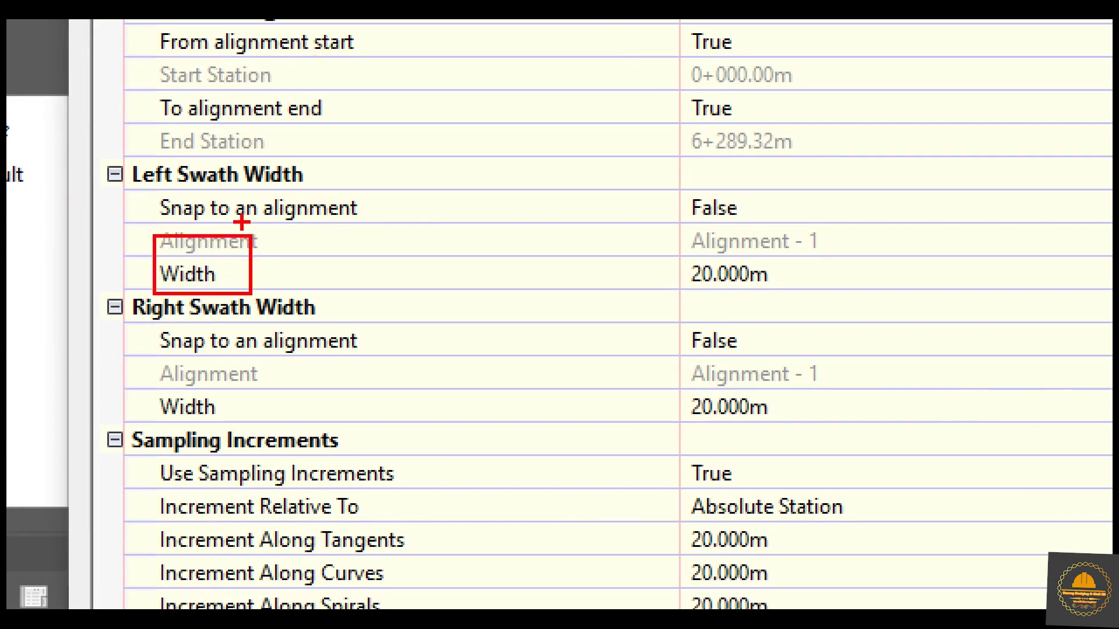
mouse_move(685, 249)
left_mouse_down()
mouse_move(705, 274)
mouse_move(784, 301)
left_mouse_up()
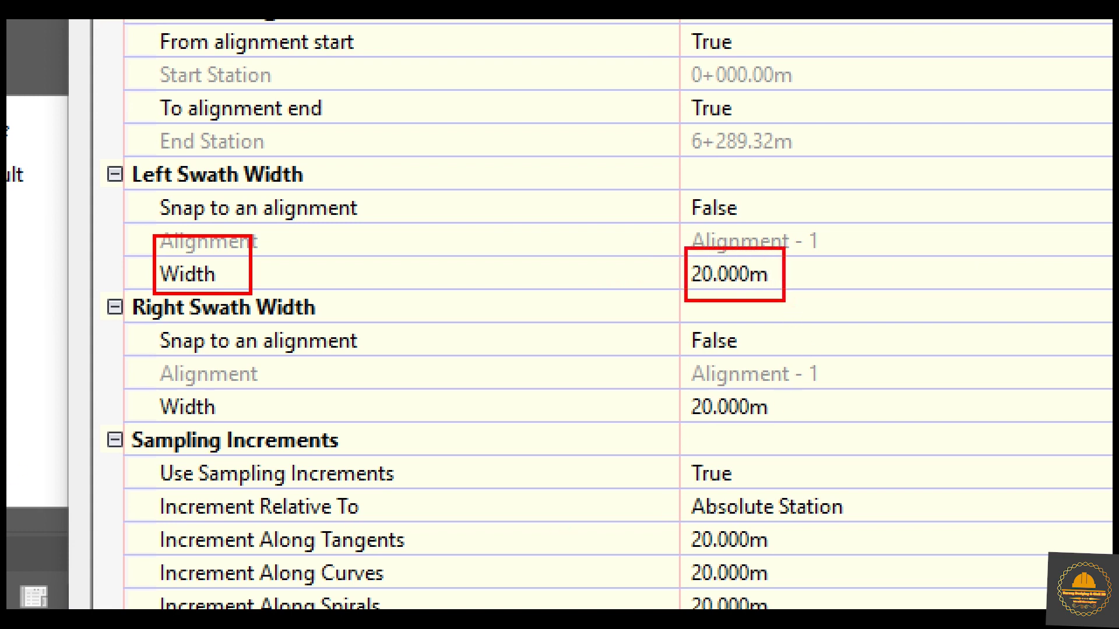
mouse_move(678, 383)
left_mouse_down()
mouse_move(692, 412)
mouse_move(781, 428)
left_mouse_up()
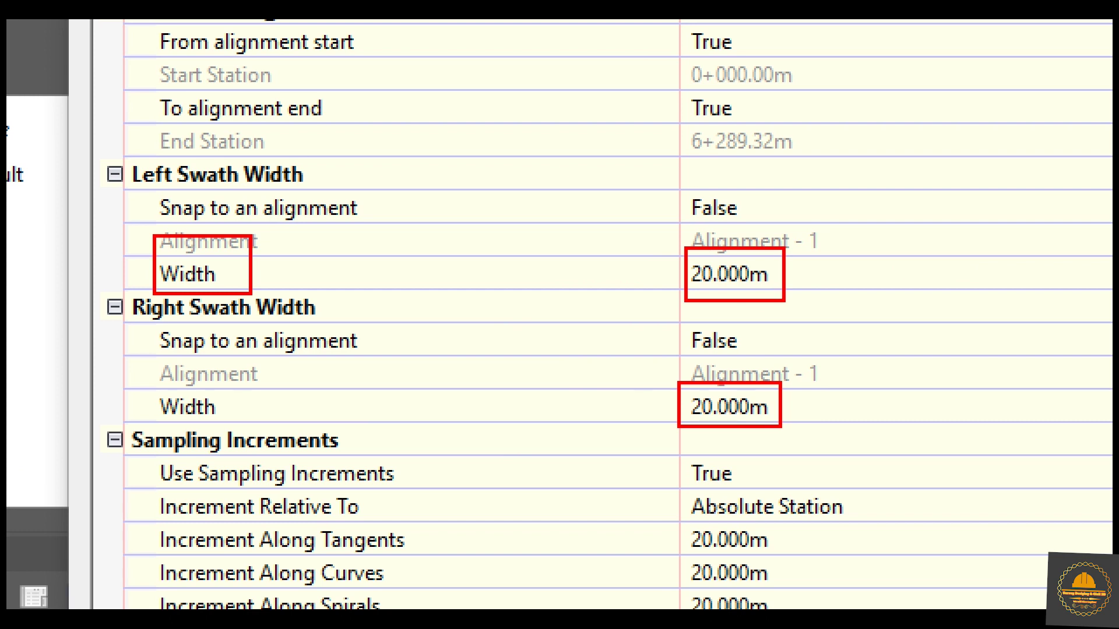
mouse_move(142, 391)
left_mouse_down()
mouse_move(175, 417)
mouse_move(263, 417)
left_mouse_up()
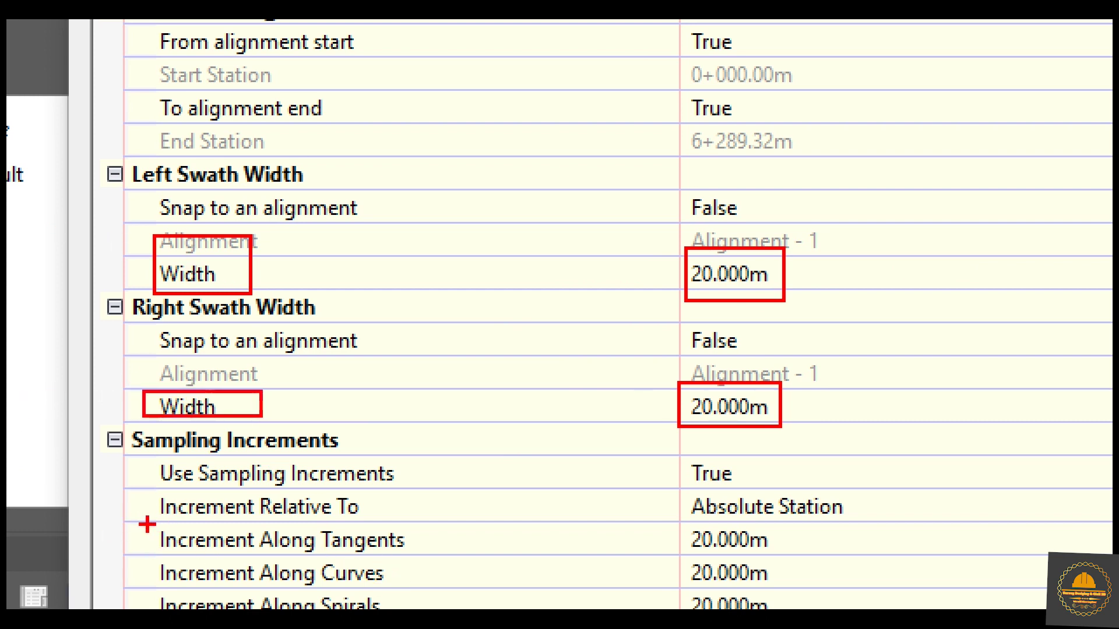
mouse_move(145, 490)
left_mouse_down()
mouse_move(149, 609)
mouse_move(812, 609)
mouse_move(811, 598)
mouse_move(823, 609)
left_mouse_up()
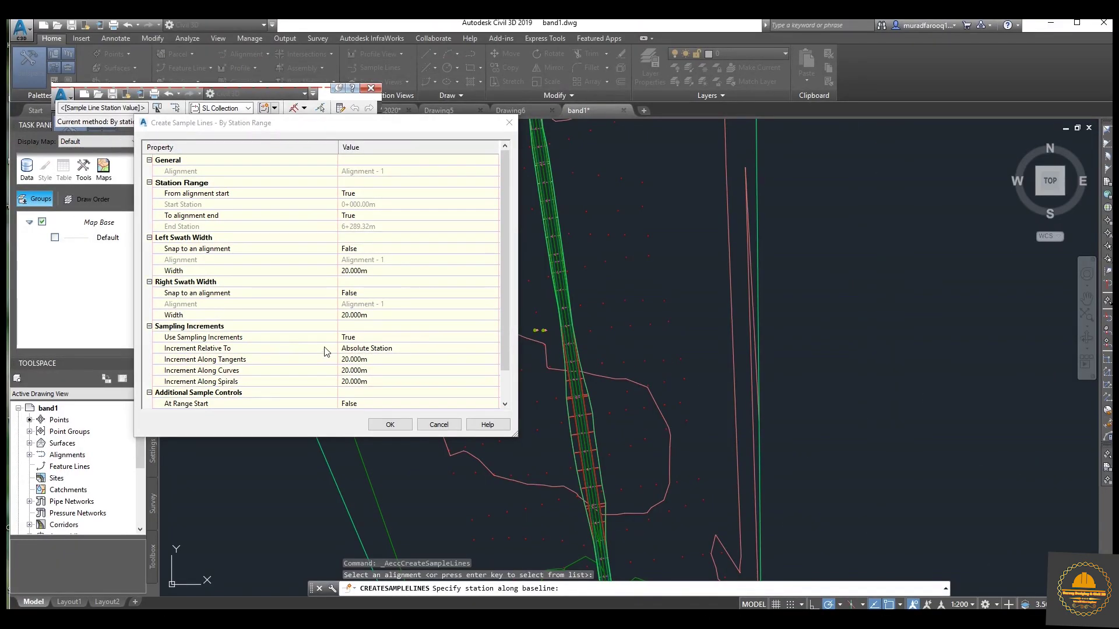
Step: Set both the left and right swath widths of the sample lines to 15 m
left_click(371, 270)
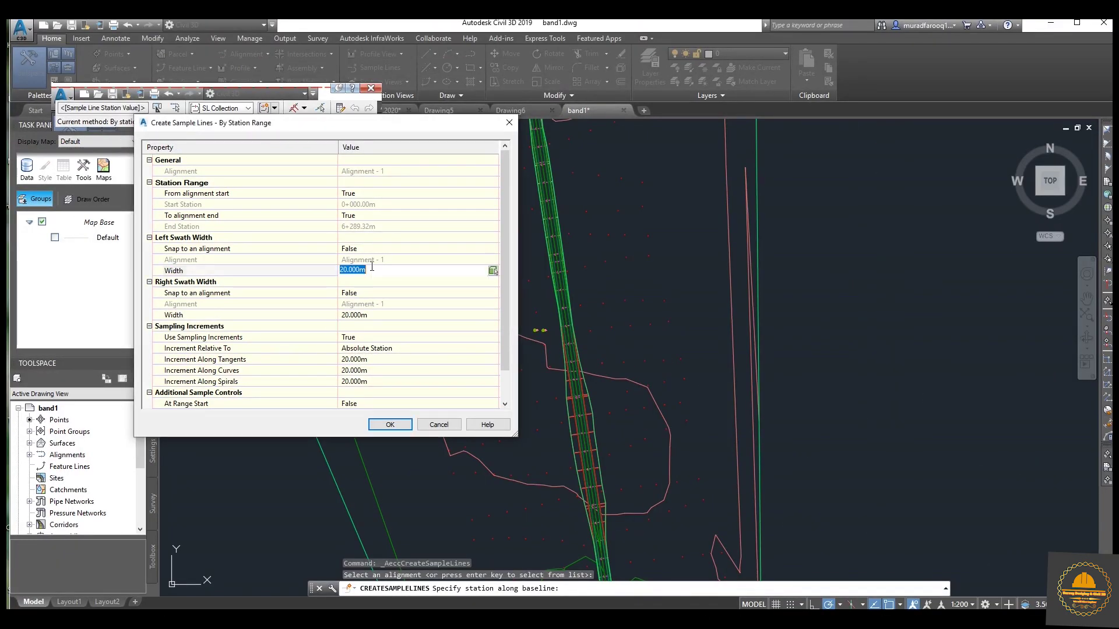
left_click(385, 314)
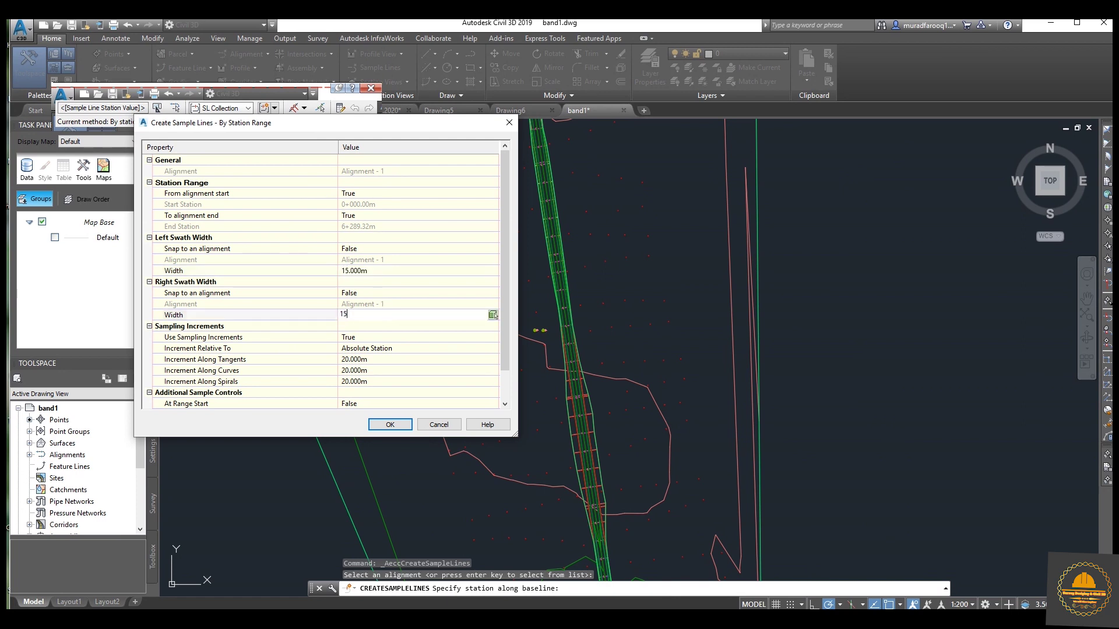
left_click(397, 339)
Step: Turn on sampling at range start and range end, create the sample lines, and end the sample line command
scroll(372, 376, "down", 1)
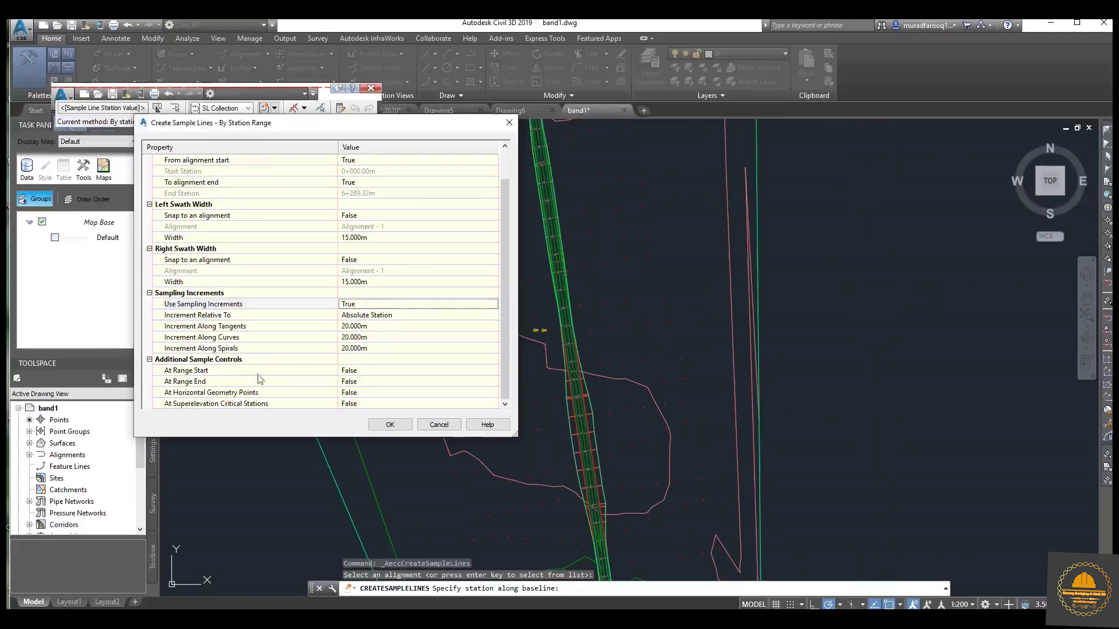
left_click(357, 371)
left_click(357, 376)
left_click(355, 391)
left_click(360, 382)
left_click(362, 383)
left_click(350, 392)
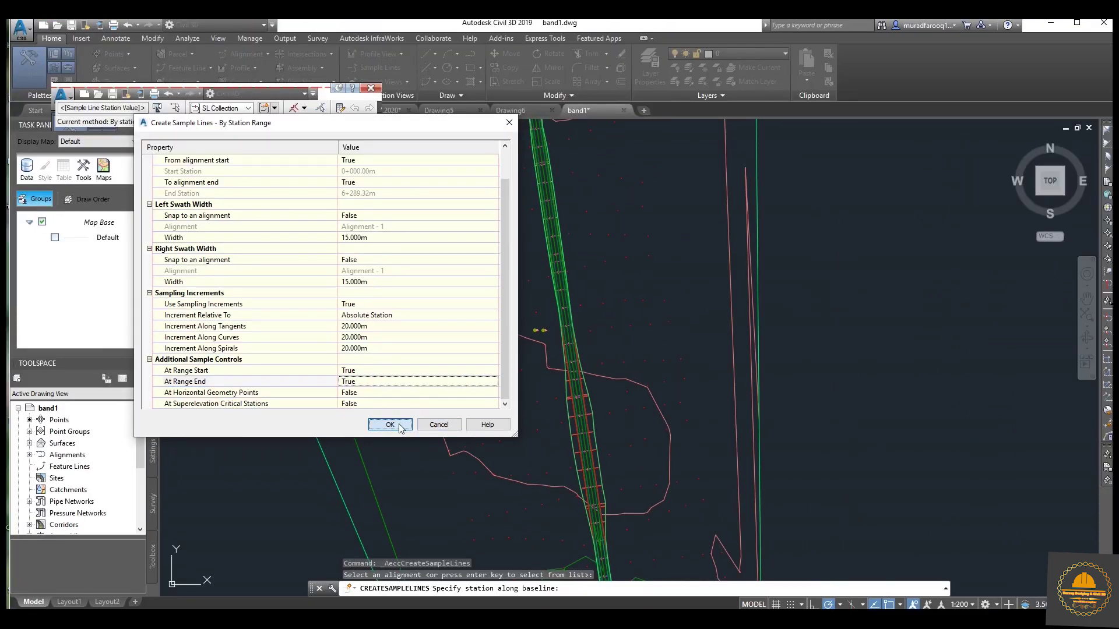
left_click(389, 425)
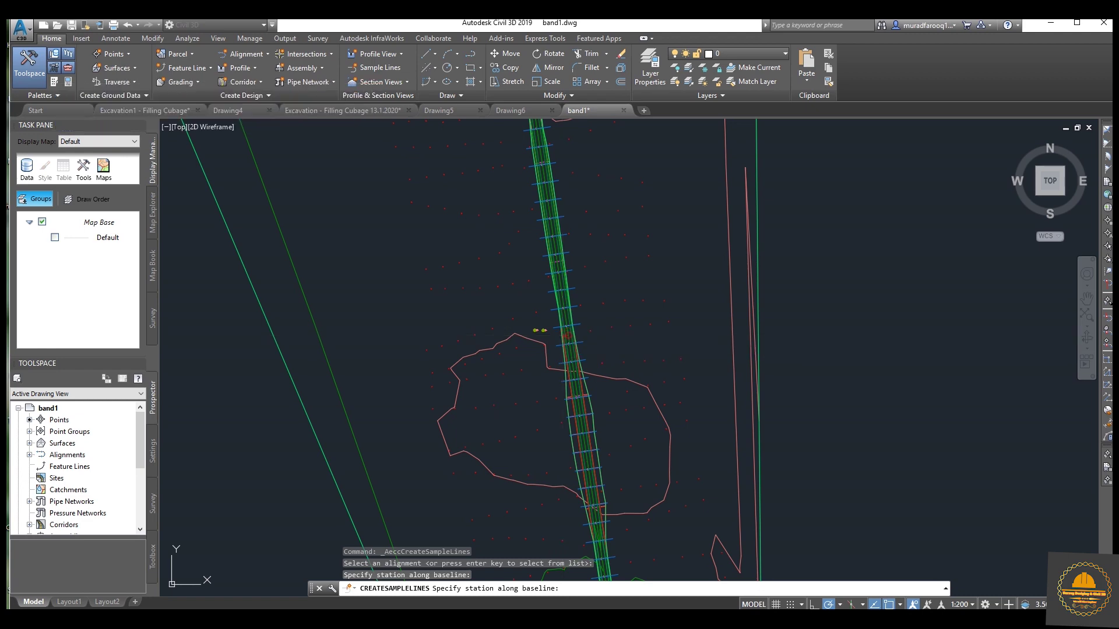
left_click(474, 270)
key("Escape")
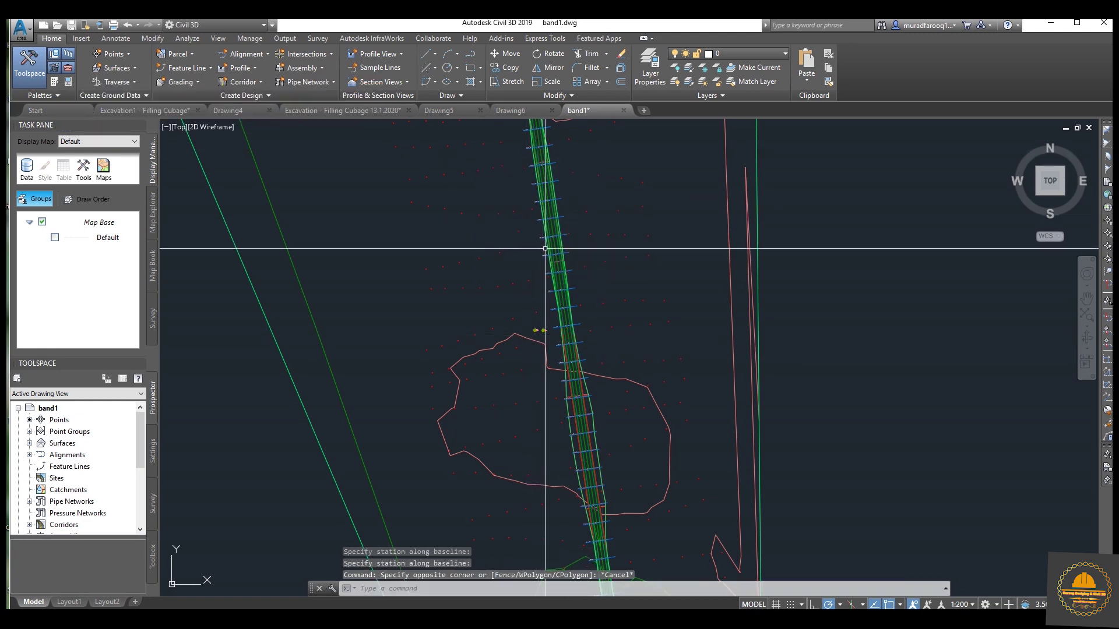
Step: Examine the new sample lines and their station labels along the corridor down to the alignment start at 0+000
scroll(553, 262, "up", 4)
scroll(544, 242, "up", 8)
scroll(513, 197, "down", 4)
scroll(583, 407, "up", 3)
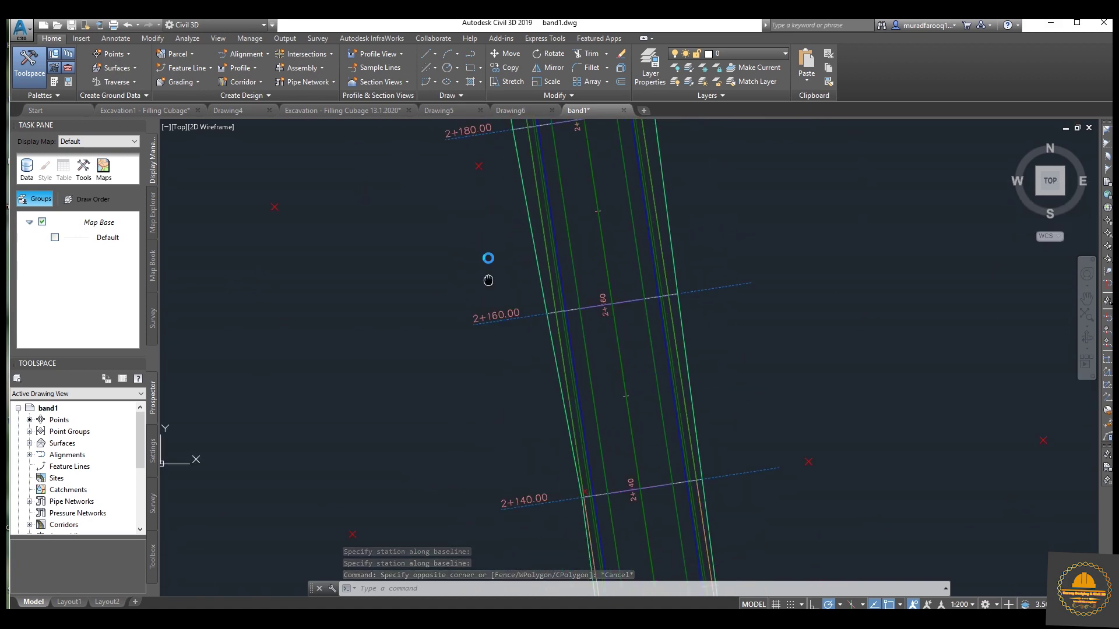
mouse_move(643, 430)
middle_mouse_down()
mouse_move(530, 315)
mouse_move(573, 252)
mouse_move(583, 408)
mouse_move(649, 387)
mouse_move(594, 280)
mouse_move(596, 313)
middle_mouse_up()
scroll(596, 313, "down", 5)
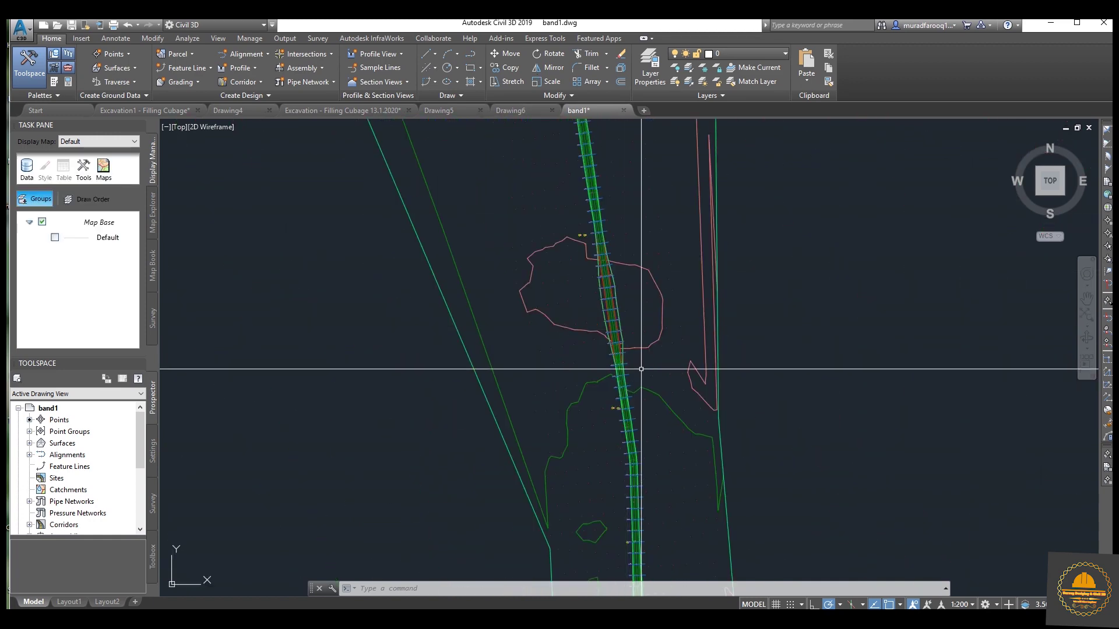
mouse_move(596, 313)
middle_mouse_down()
mouse_move(618, 291)
mouse_move(644, 292)
mouse_move(600, 392)
mouse_move(612, 350)
middle_mouse_up()
scroll(586, 367, "up", 8)
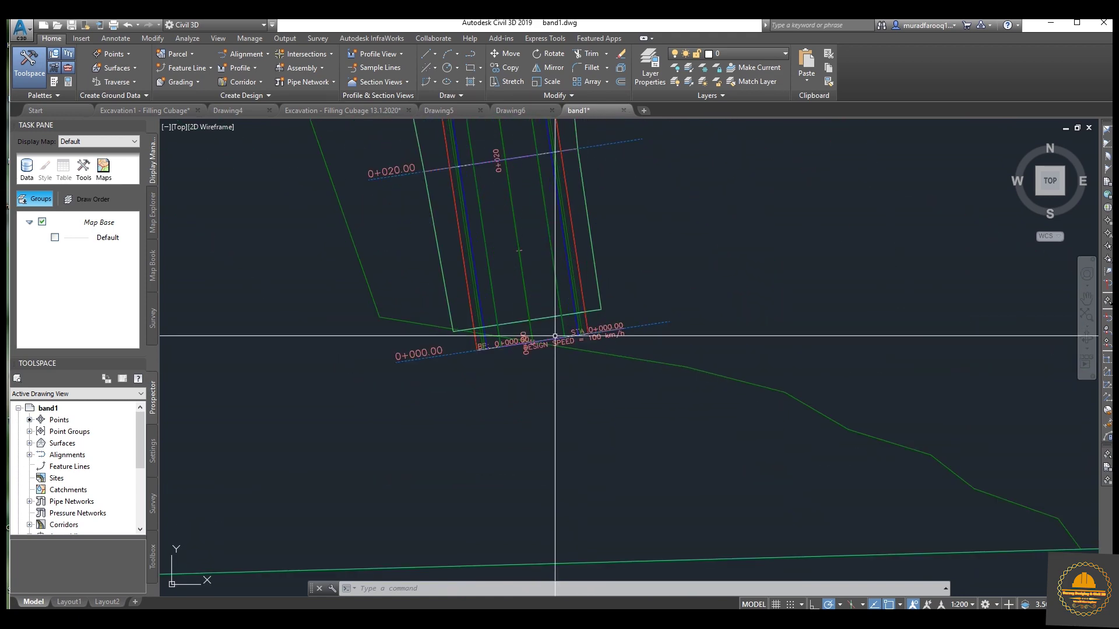
scroll(548, 344, "down", 8)
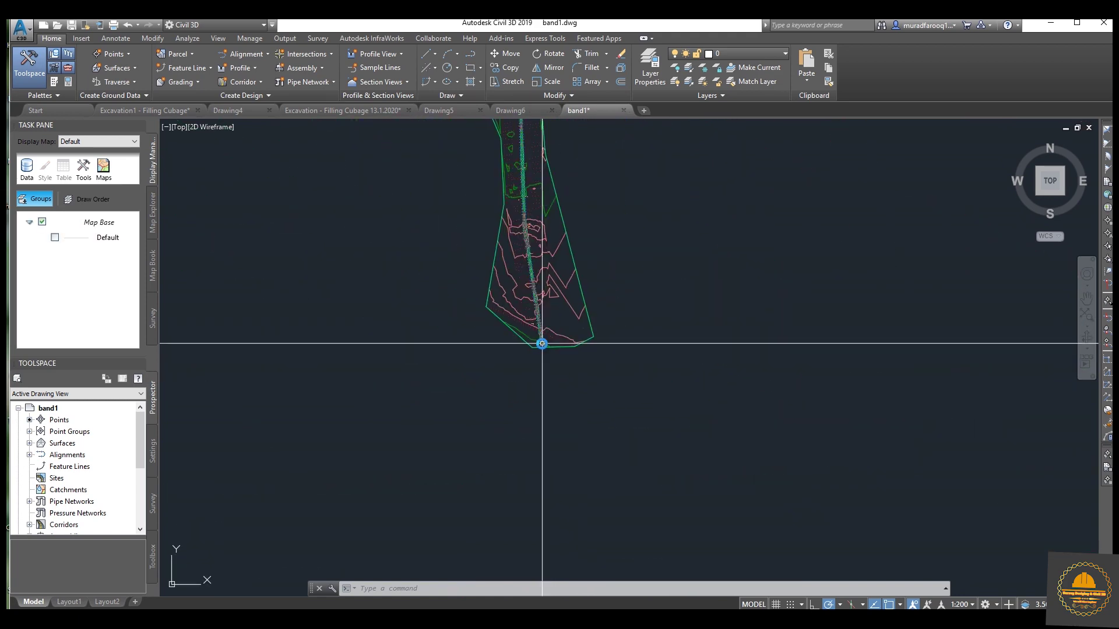
Step: Inspect the sample lines along the diagonal stretch of the corridor toward its far end
mouse_move(541, 333)
middle_mouse_down()
mouse_move(530, 325)
mouse_move(560, 245)
middle_mouse_up()
scroll(569, 203, "up", 5)
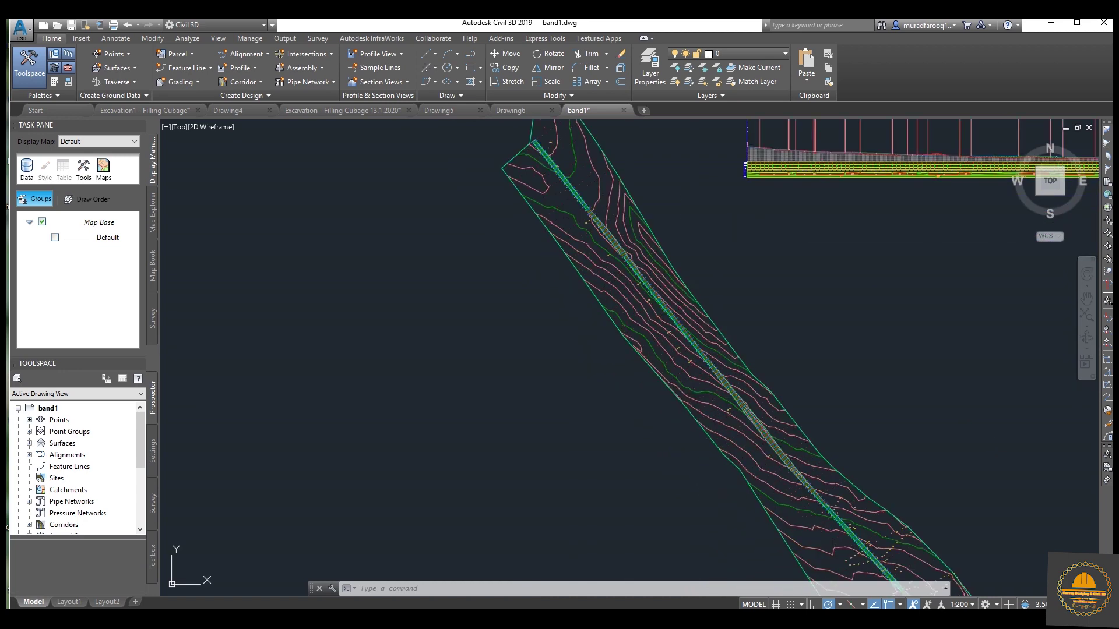
scroll(568, 204, "down", 5)
scroll(559, 364, "up", 6)
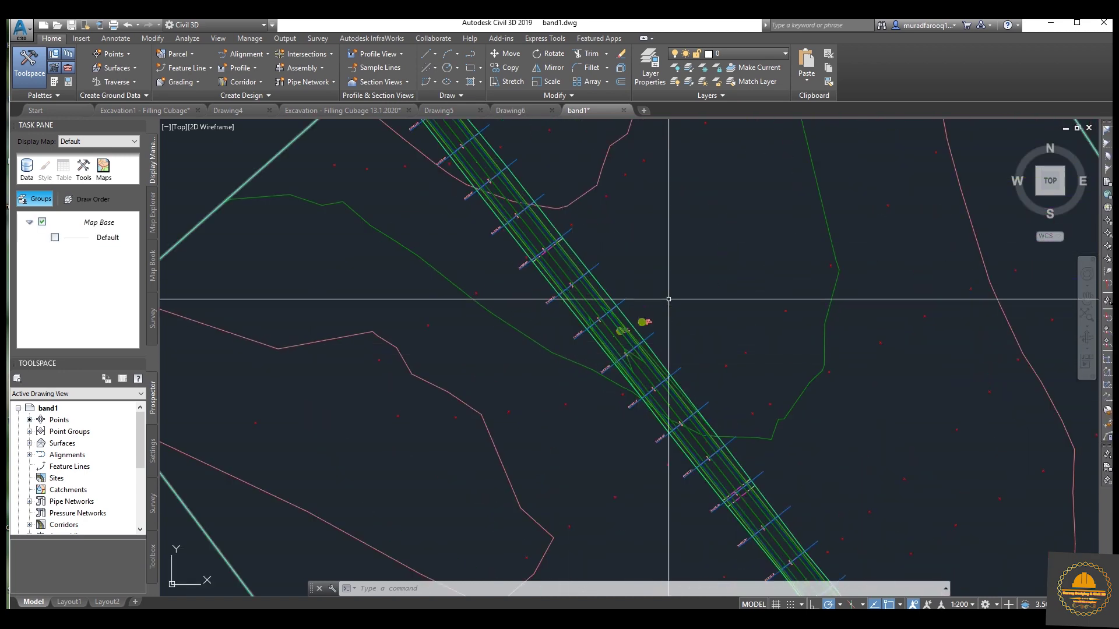
scroll(823, 372, "down", 3)
scroll(715, 374, "up", 4)
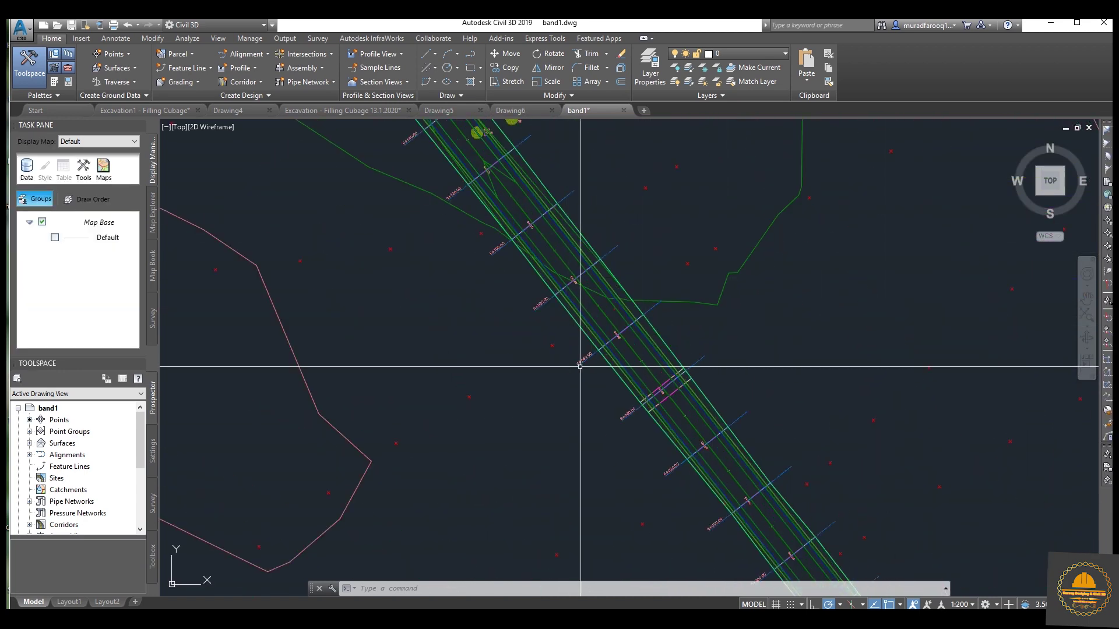
scroll(824, 382, "down", 3)
scroll(693, 285, "down", 1)
scroll(695, 289, "down", 3)
middle_click_drag(756, 320, 734, 290)
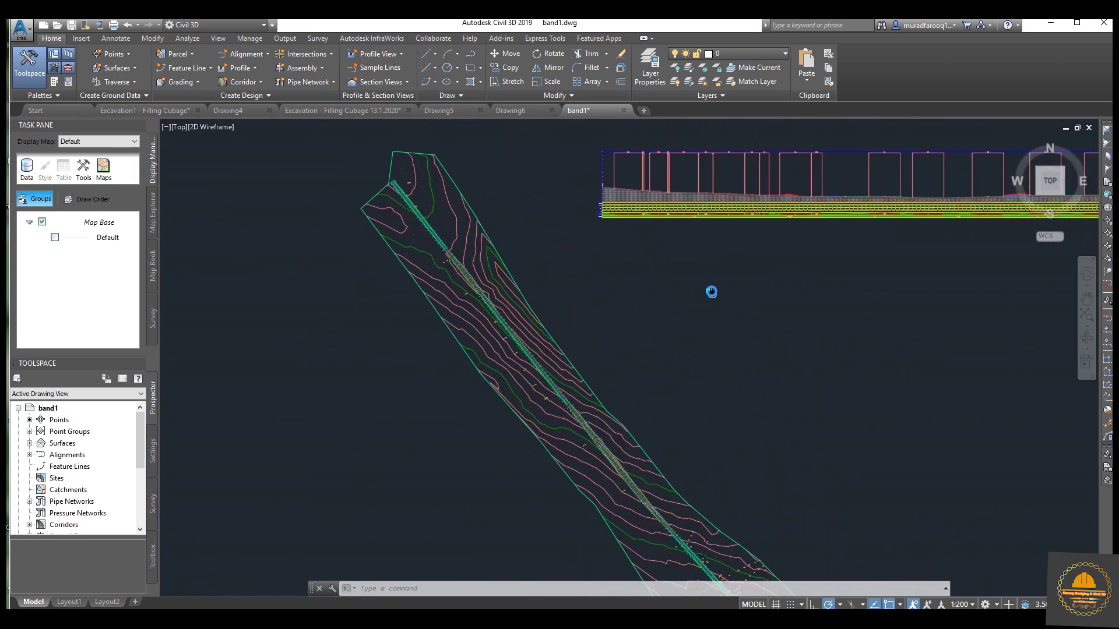
middle_click_drag(866, 322, 745, 242)
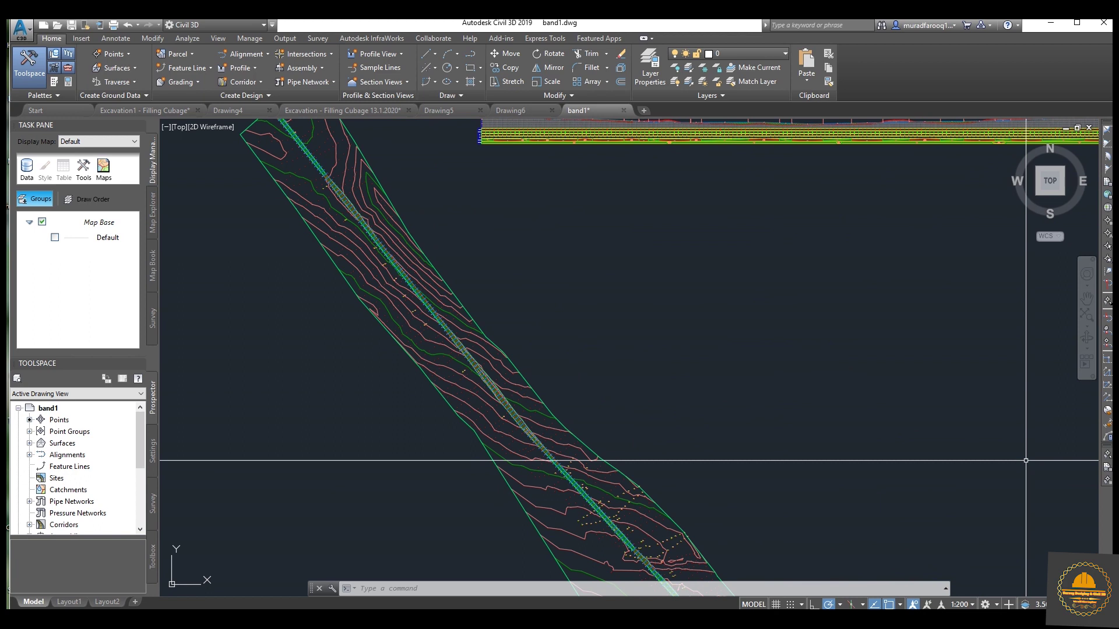